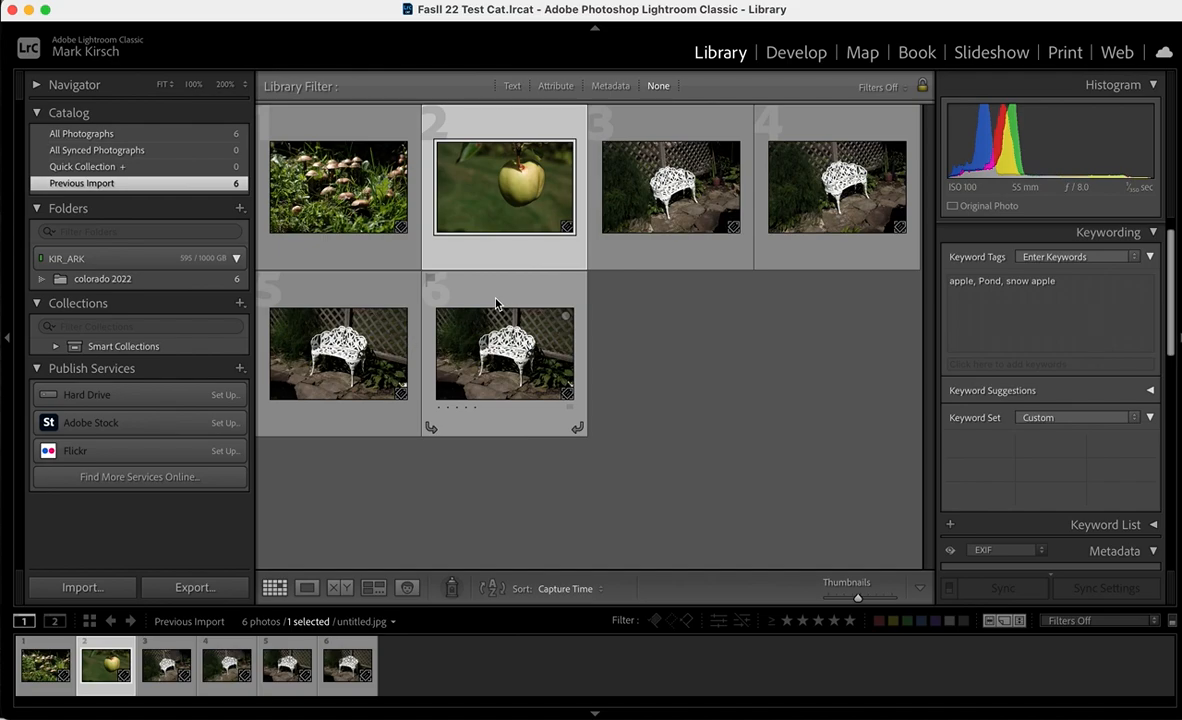
Step: Open the sixth photo, one of the white iron bench shots, in the Develop module
{"action": "left_click", "coordinate": [498, 306]}
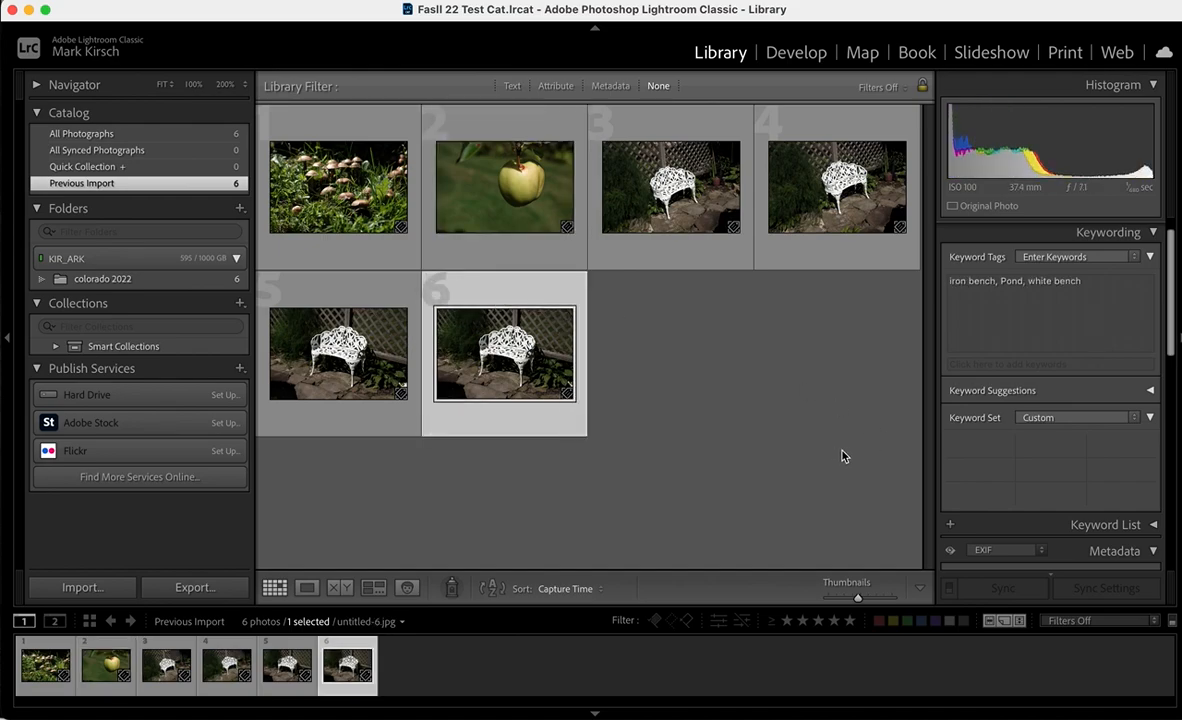
{"action": "left_click", "coordinate": [797, 54]}
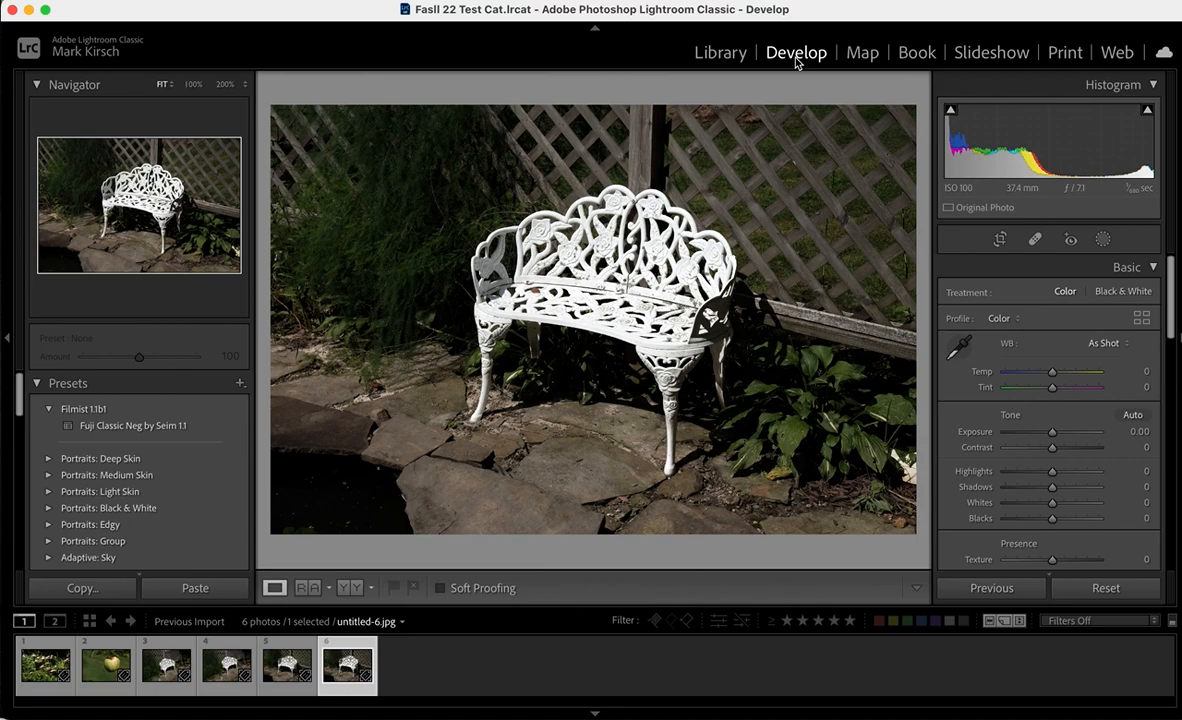
{"action": "scroll", "coordinate": [1019, 338], "scroll_direction": "down", "scroll_amount": 3}
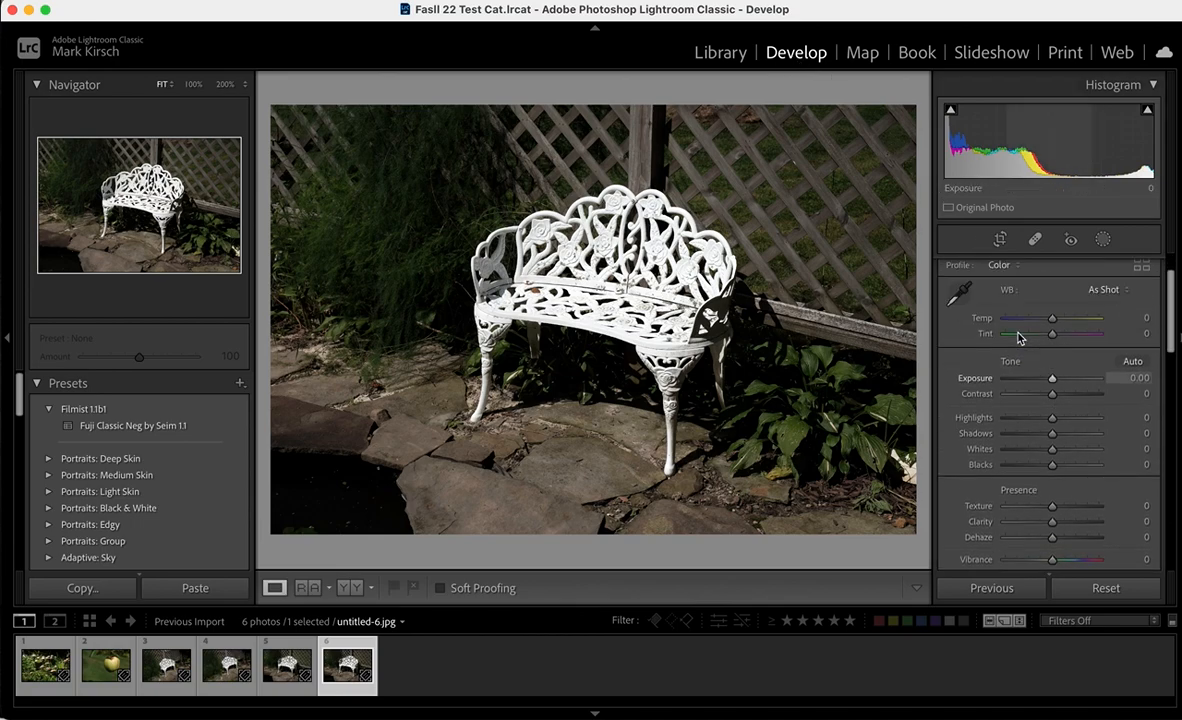
{"action": "scroll", "coordinate": [1019, 338], "scroll_direction": "up", "scroll_amount": 3}
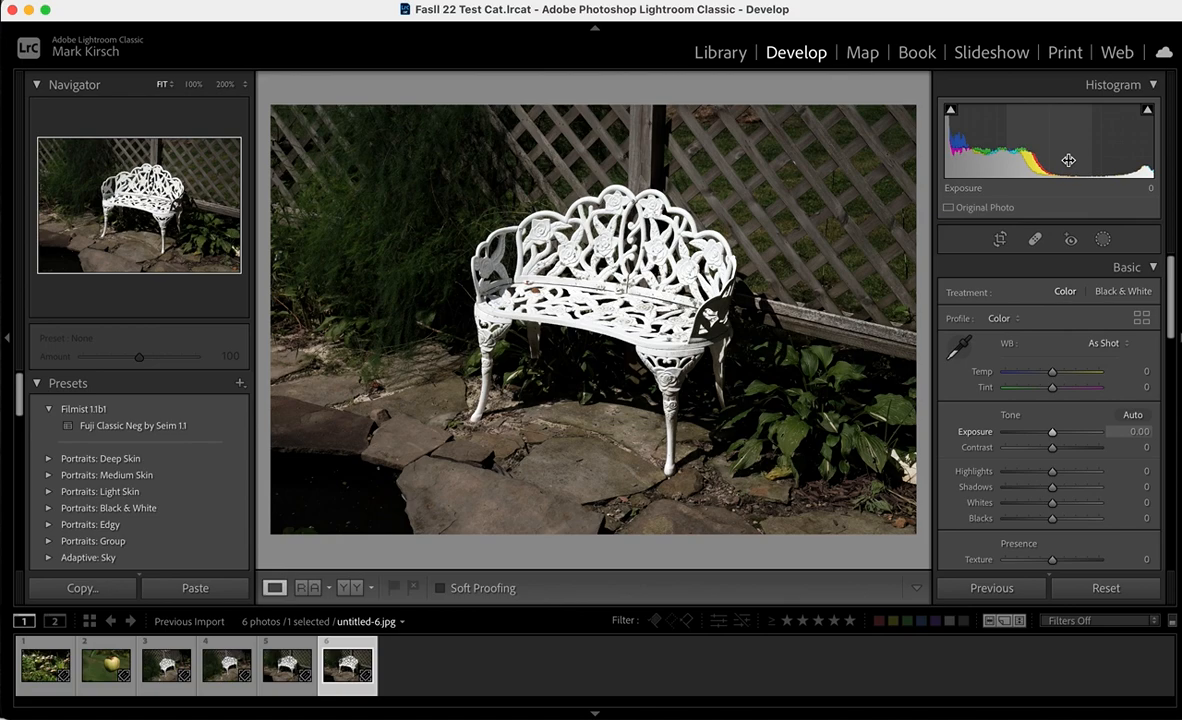
Step: Start cropping the bench photo with the aspect ratio set to 1 x 1
{"action": "left_click", "coordinate": [999, 241]}
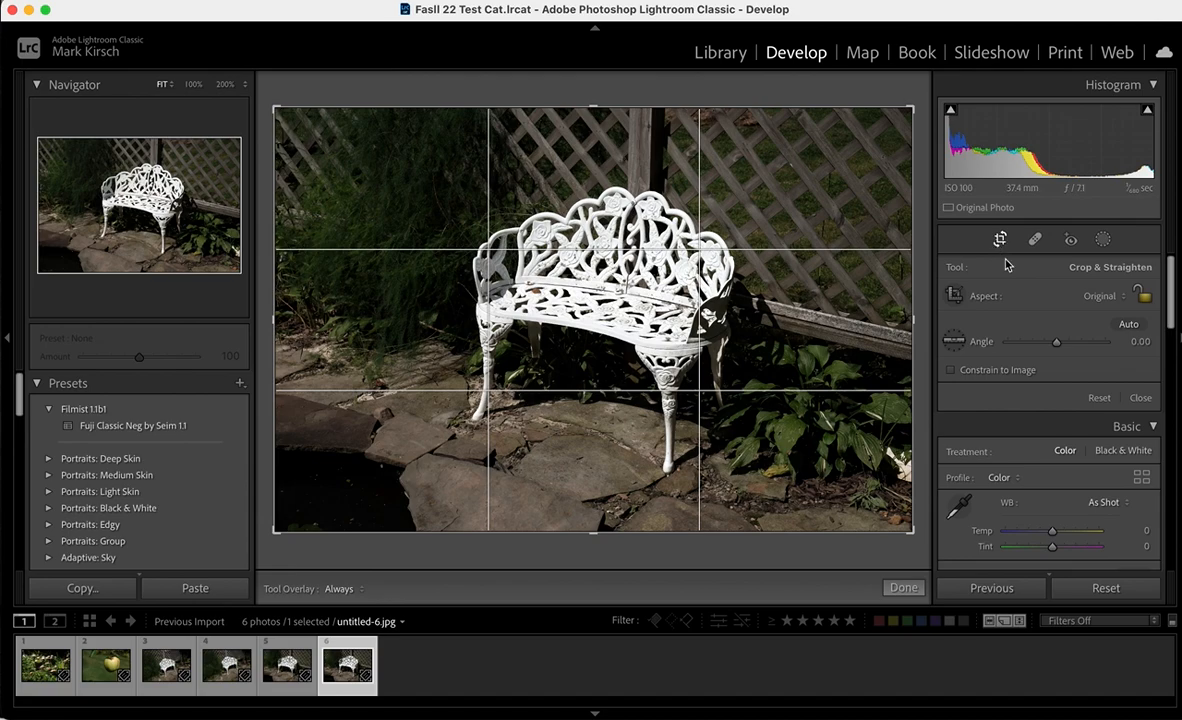
{"action": "left_click", "coordinate": [1097, 296]}
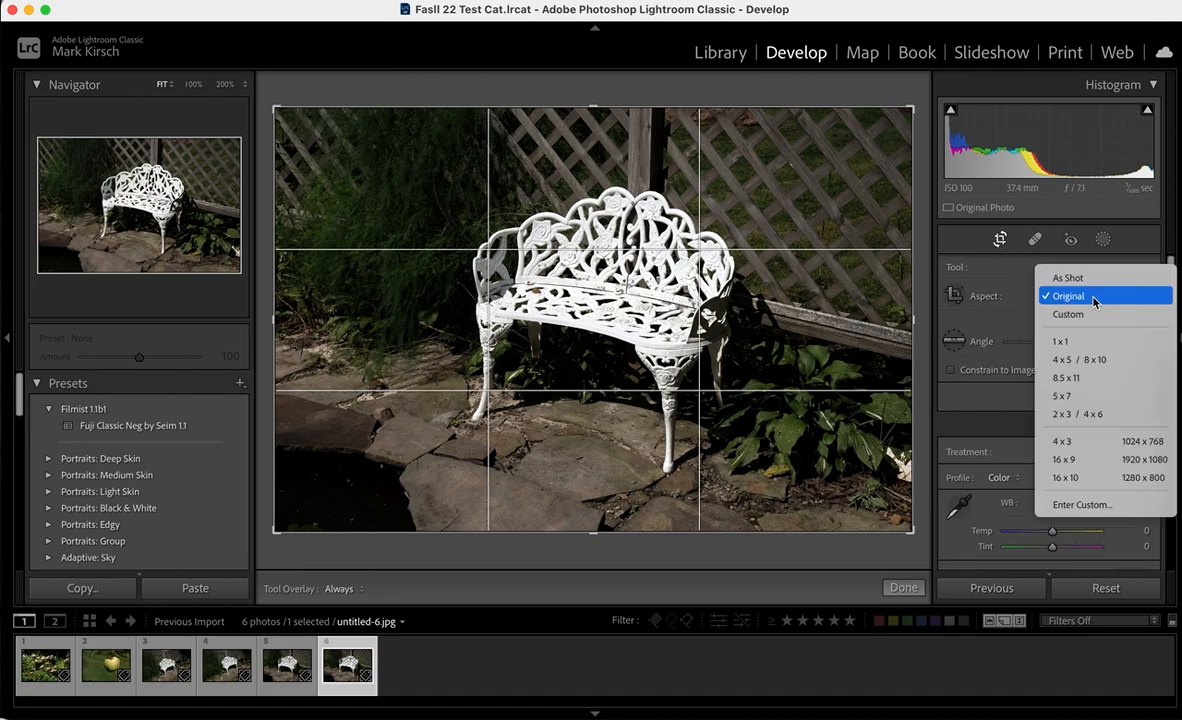
{"action": "left_click", "coordinate": [1097, 341]}
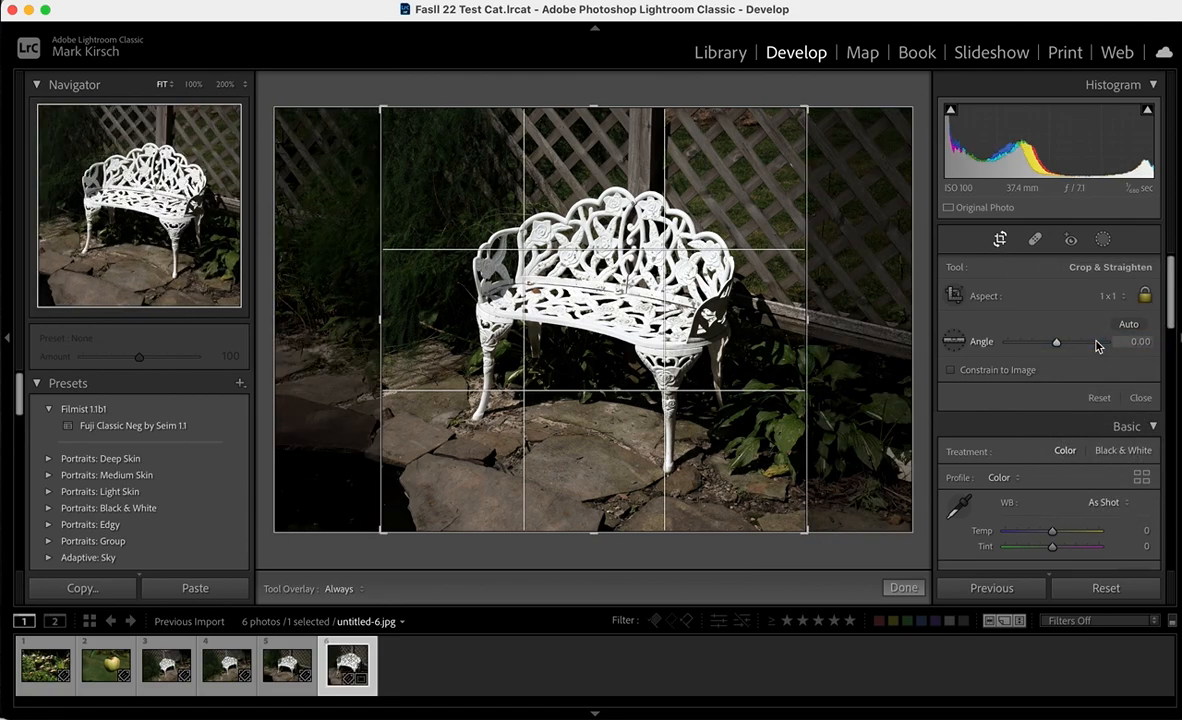
{"action": "left_click", "coordinate": [1108, 296]}
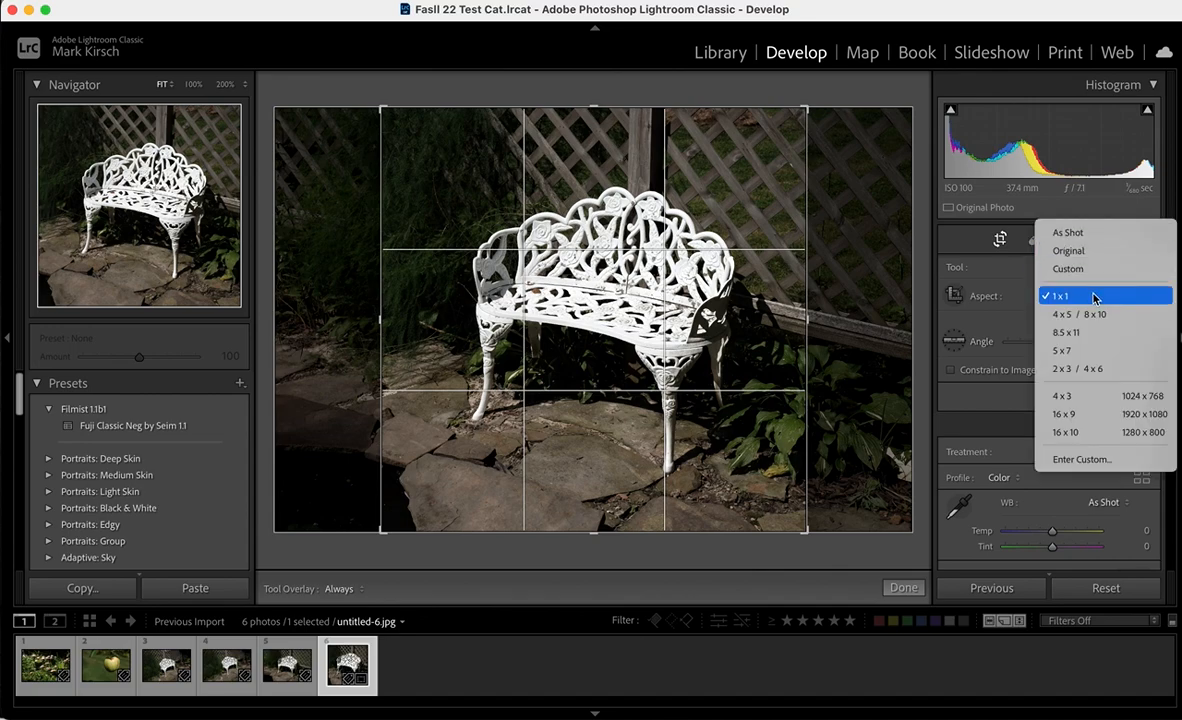
{"action": "left_click", "coordinate": [1094, 297]}
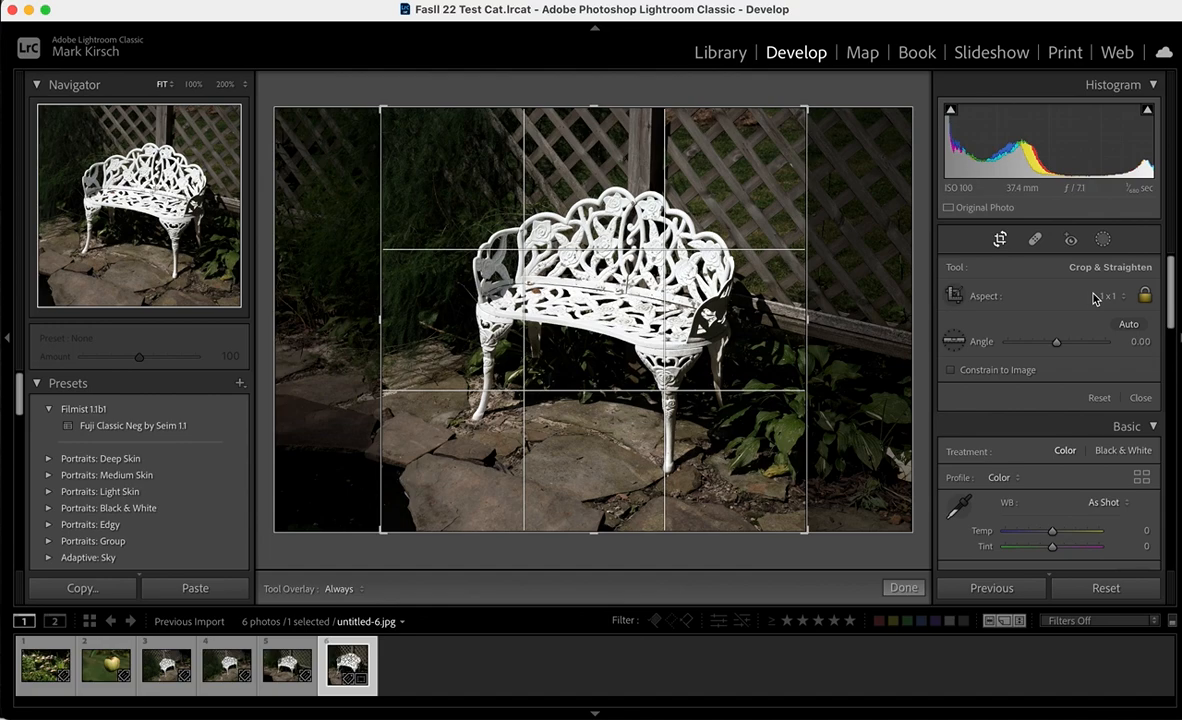
Step: Try the 4 x 5 / 8 x 10, 8.5 x 11 and 2 x 3 / 4 x 6 crop aspect ratios
{"action": "left_click", "coordinate": [1096, 297]}
{"action": "left_click", "coordinate": [1104, 318]}
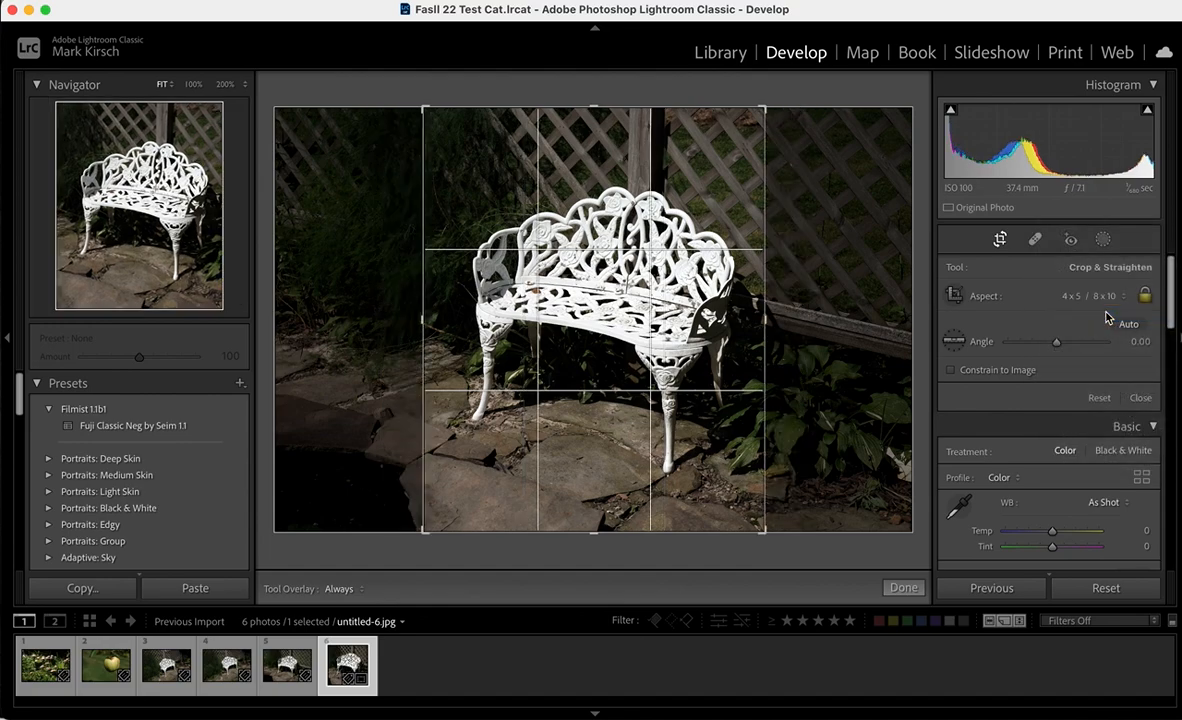
{"action": "left_click", "coordinate": [1081, 297]}
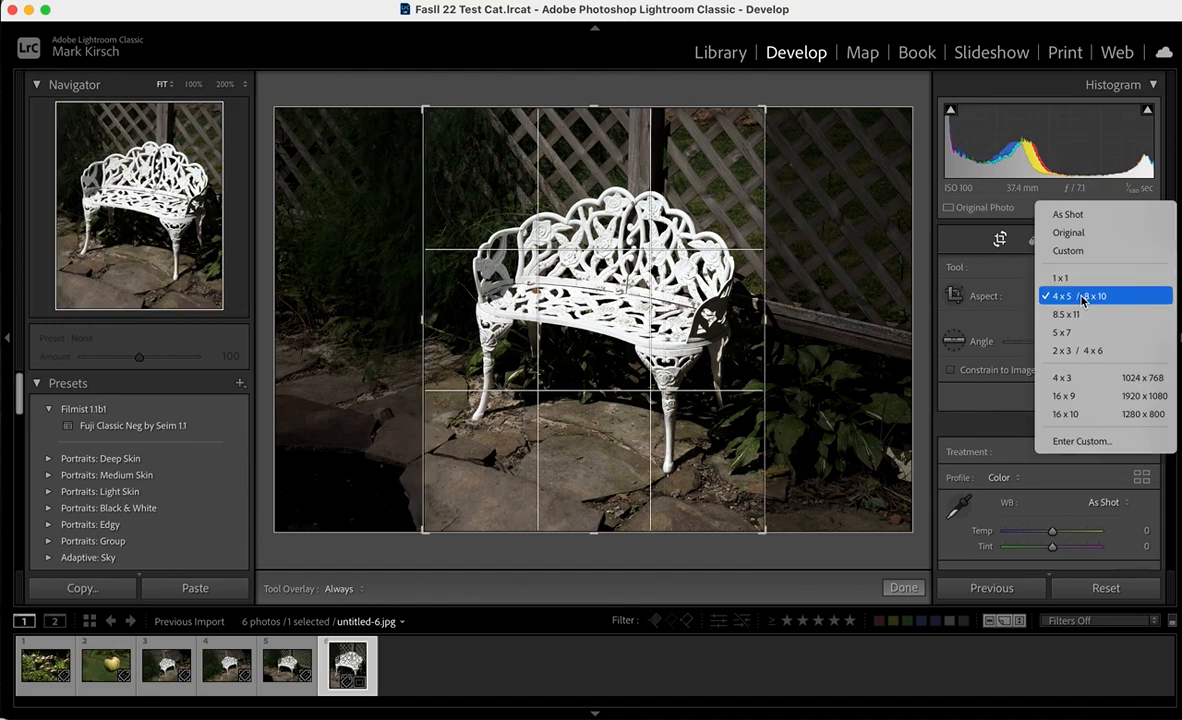
{"action": "left_click", "coordinate": [1085, 315]}
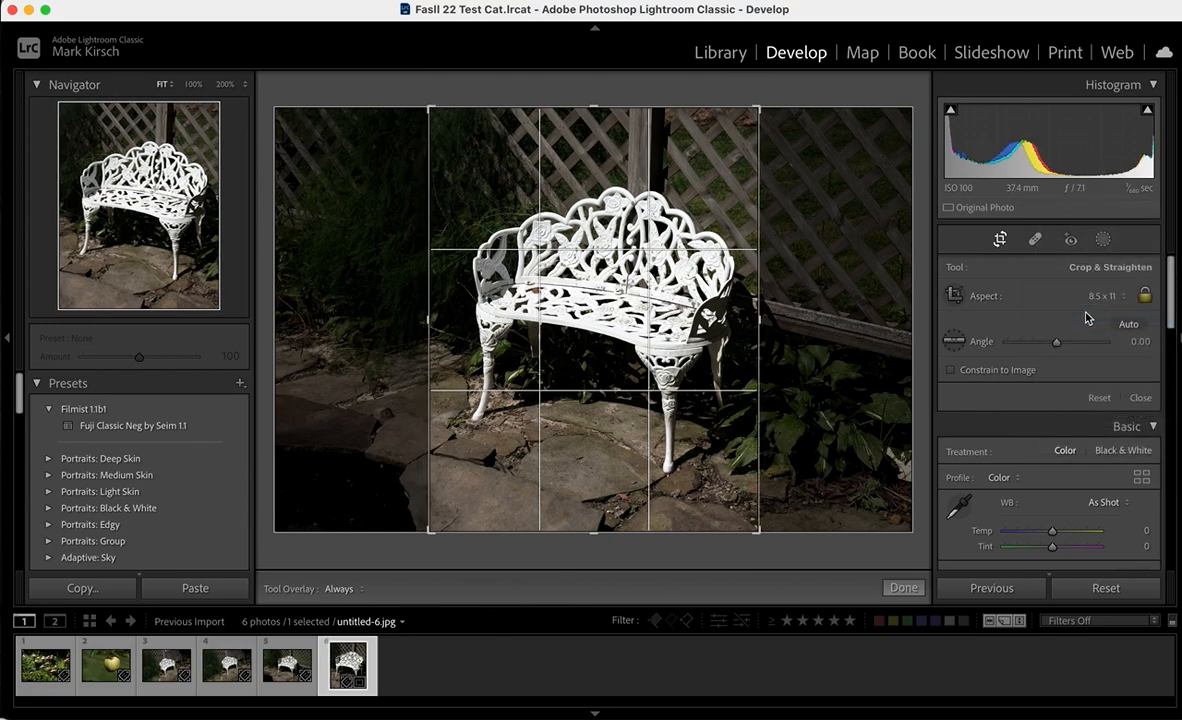
{"action": "left_click", "coordinate": [1101, 299]}
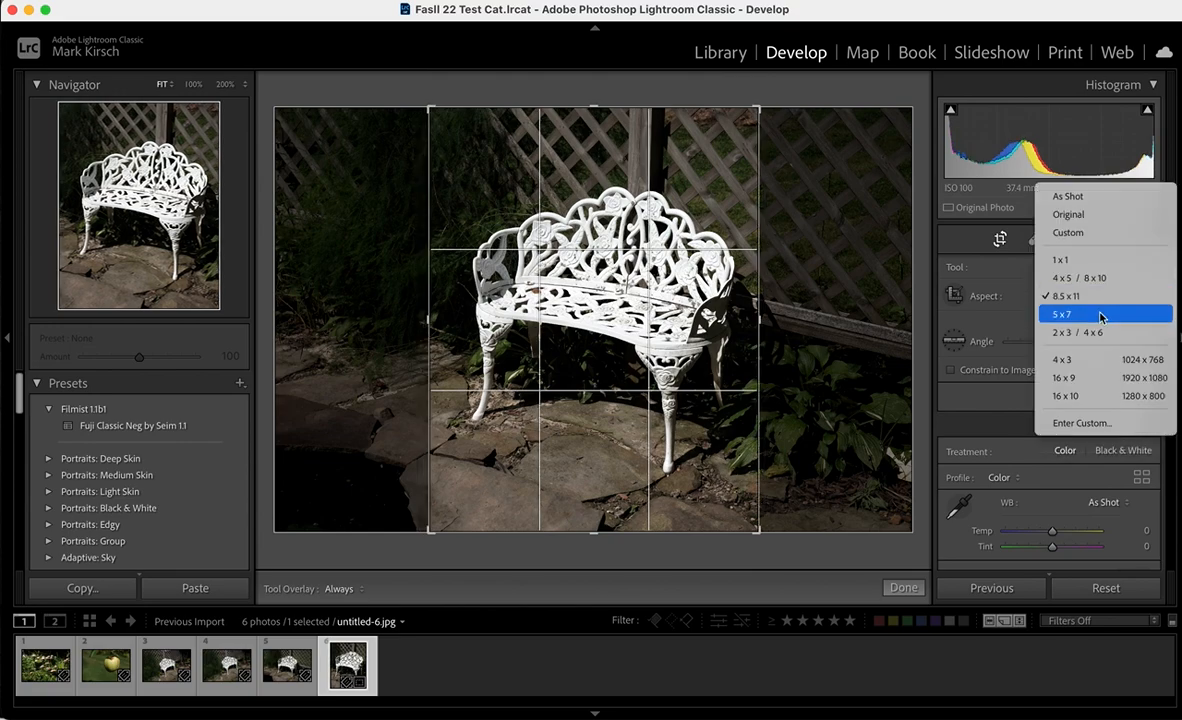
{"action": "left_click", "coordinate": [1100, 332]}
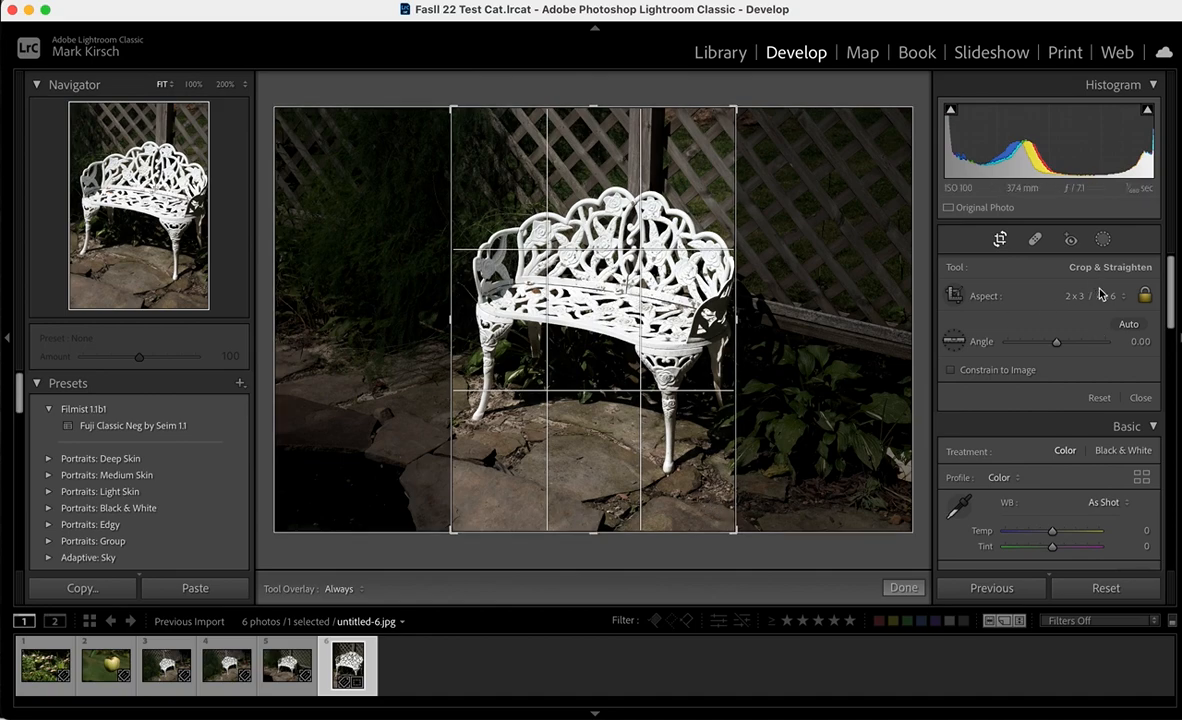
Step: Unlock the crop's aspect ratio and freely resize the frame to be wider and shorter around the bench
{"action": "left_click", "coordinate": [1145, 297]}
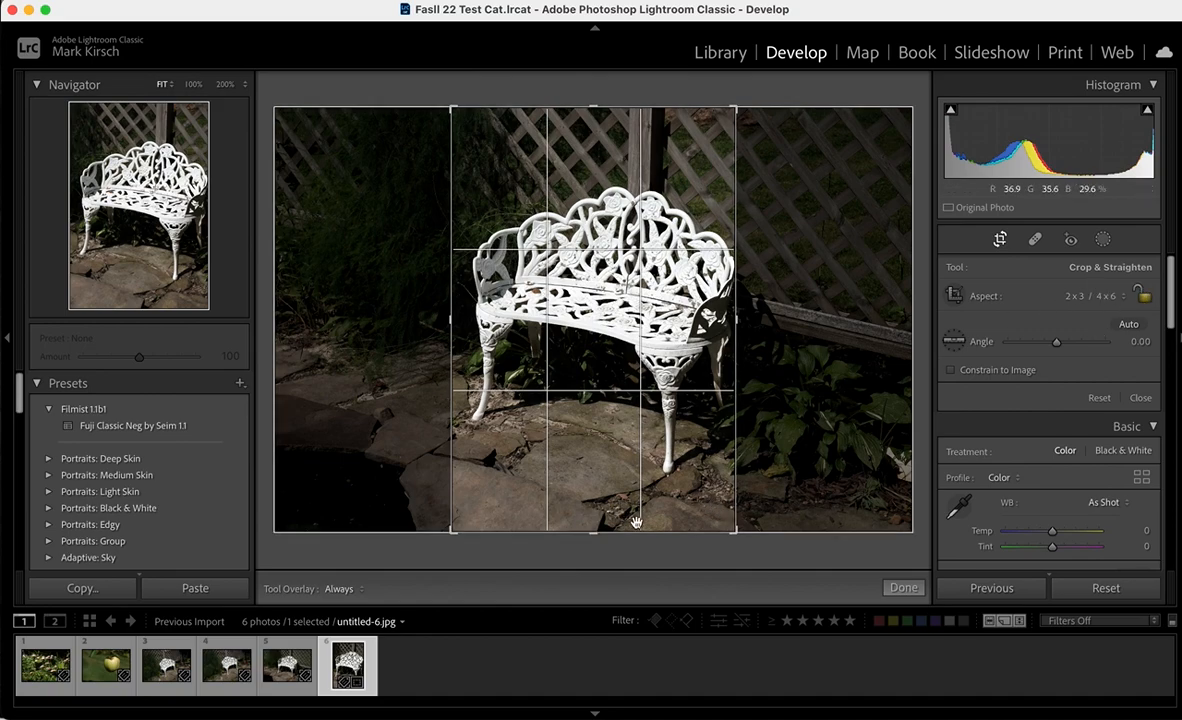
{"action": "left_click_drag", "start_coordinate": [736, 533], "coordinate": [764, 512]}
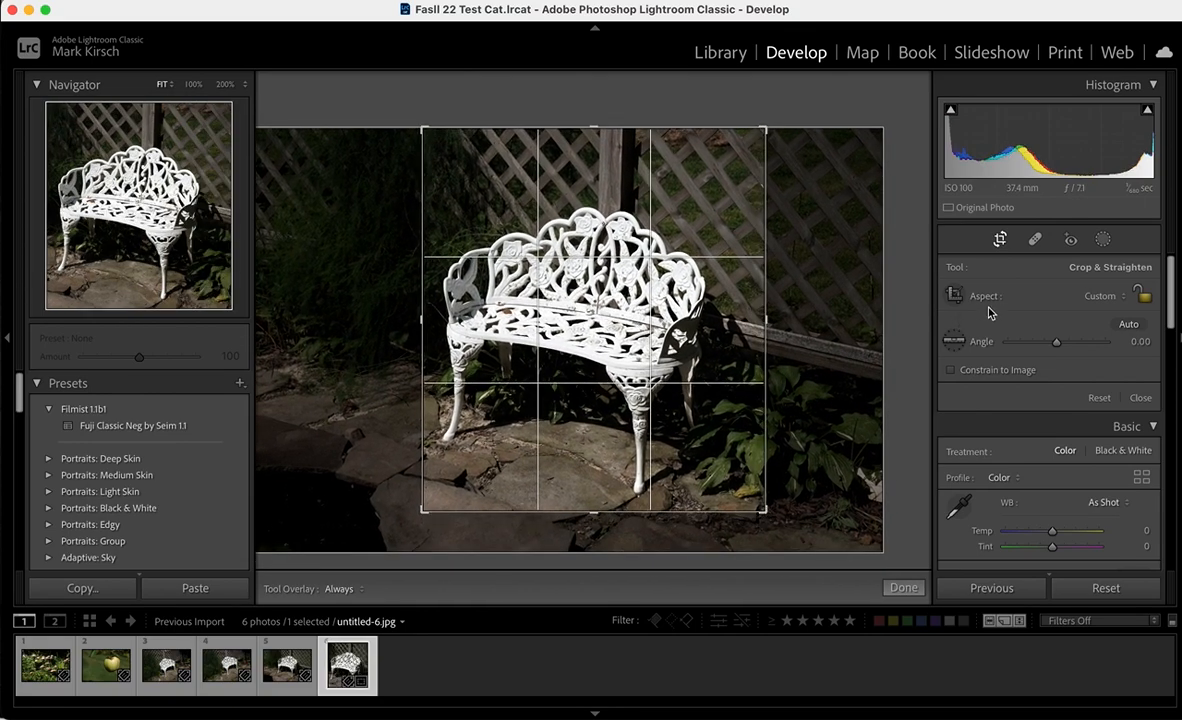
Step: Crop the photo to a 1 x 1 square with the bench roughly centred, and apply the crop
{"action": "left_click", "coordinate": [1045, 296]}
{"action": "left_click", "coordinate": [1110, 323]}
{"action": "left_click_drag", "start_coordinate": [613, 304], "coordinate": [621, 264]}
{"action": "left_click_drag", "start_coordinate": [422, 149], "coordinate": [397, 122]}
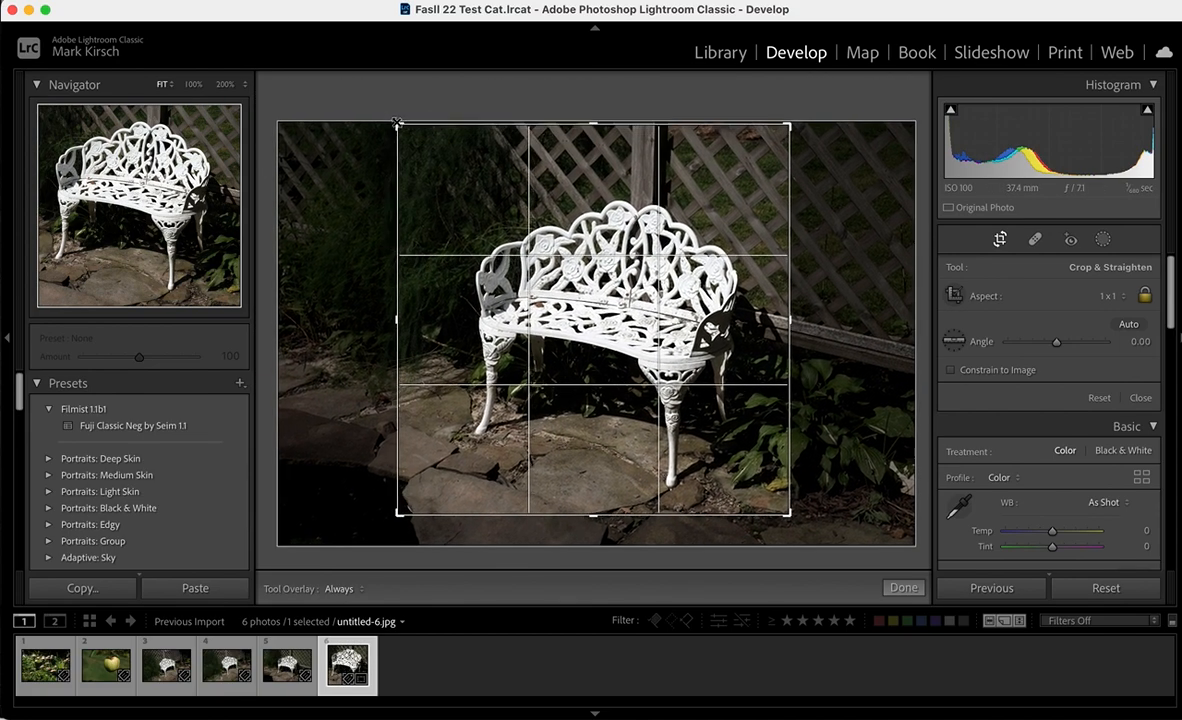
{"action": "left_click_drag", "start_coordinate": [535, 236], "coordinate": [551, 249]}
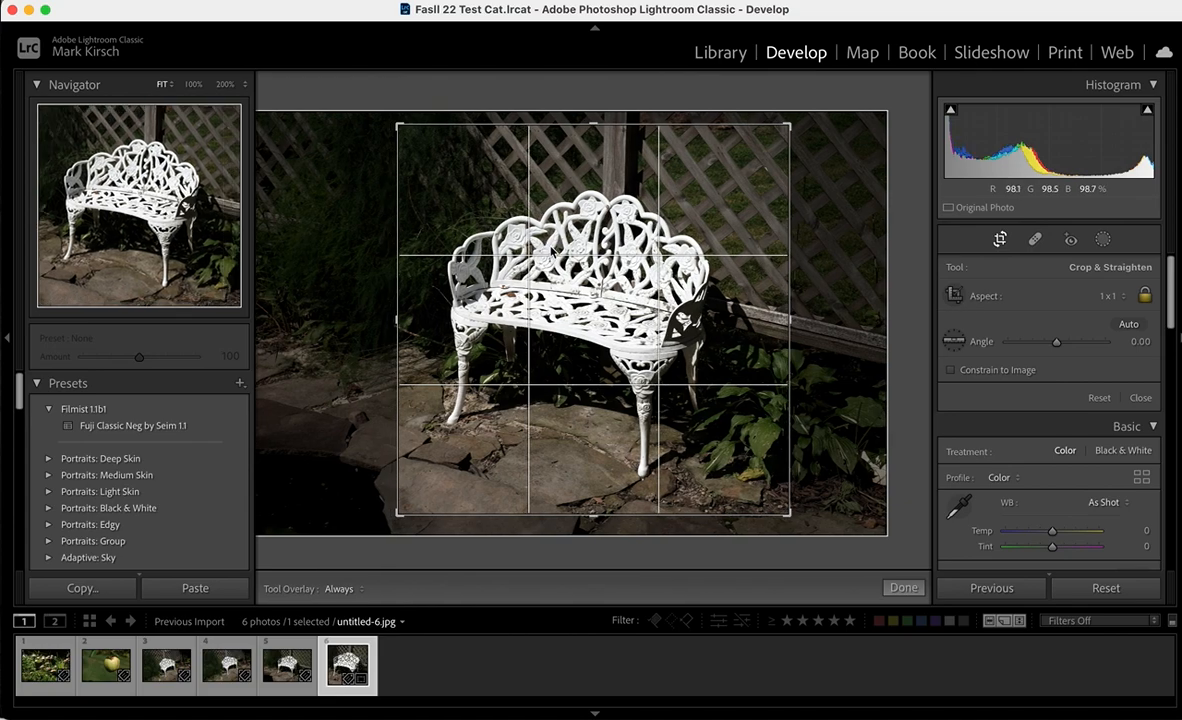
{"action": "key", "text": "Return"}
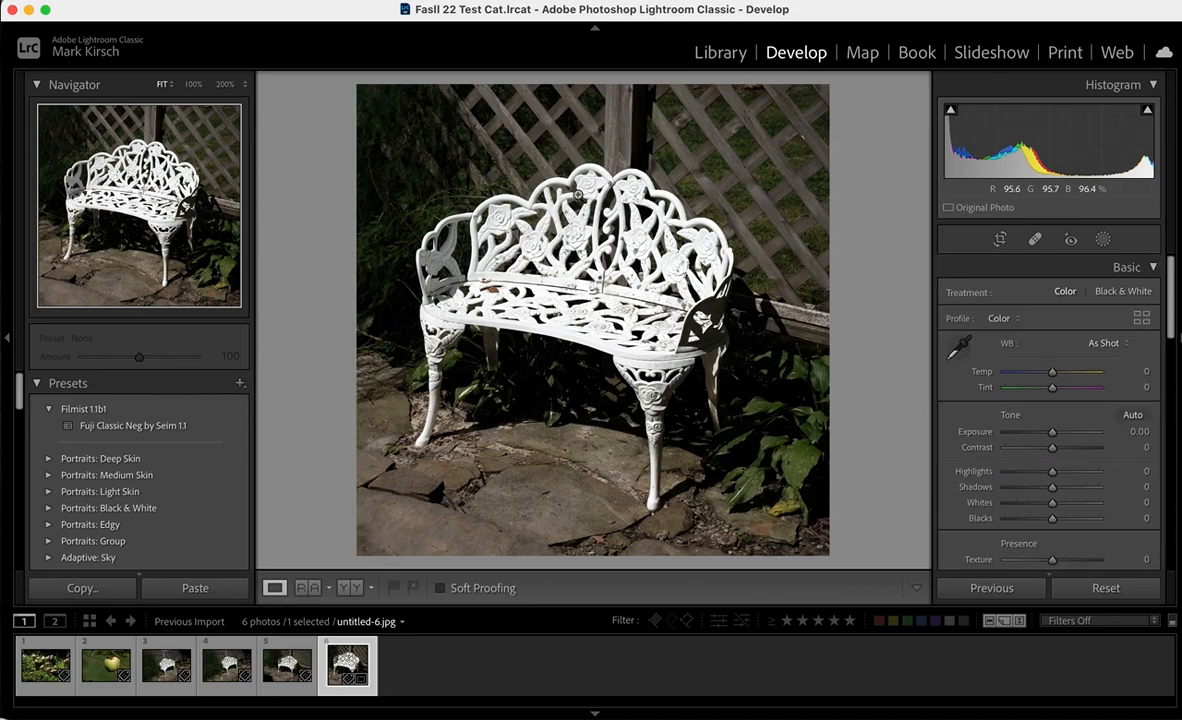
Step: Try cloning a stone area over the ground beside the bench's front leg with a size 78 brush
{"action": "left_click", "coordinate": [1035, 239]}
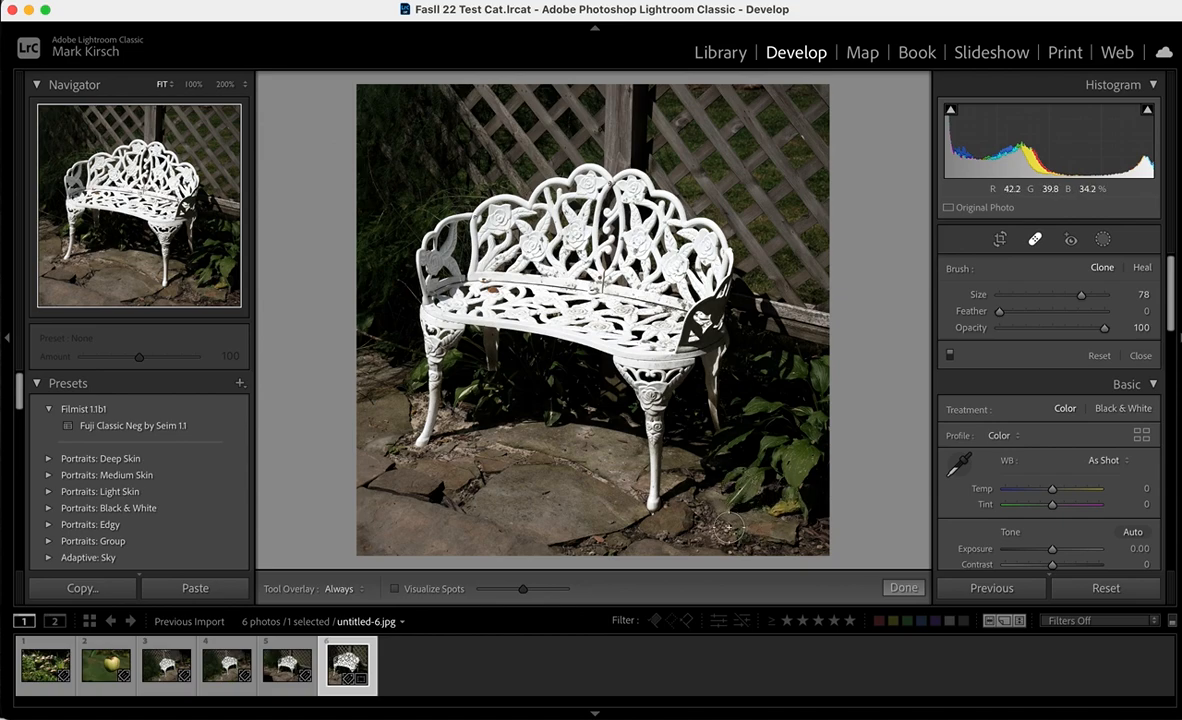
{"action": "left_click", "coordinate": [747, 484]}
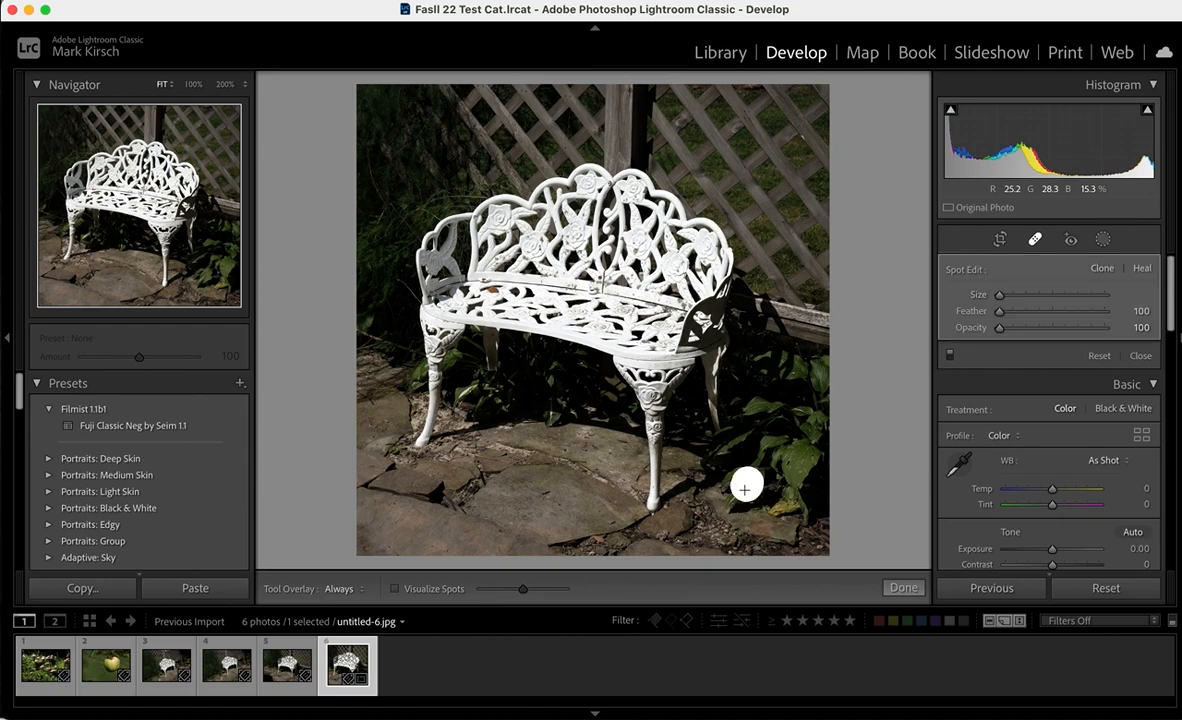
{"action": "left_click_drag", "start_coordinate": [740, 494], "coordinate": [744, 496]}
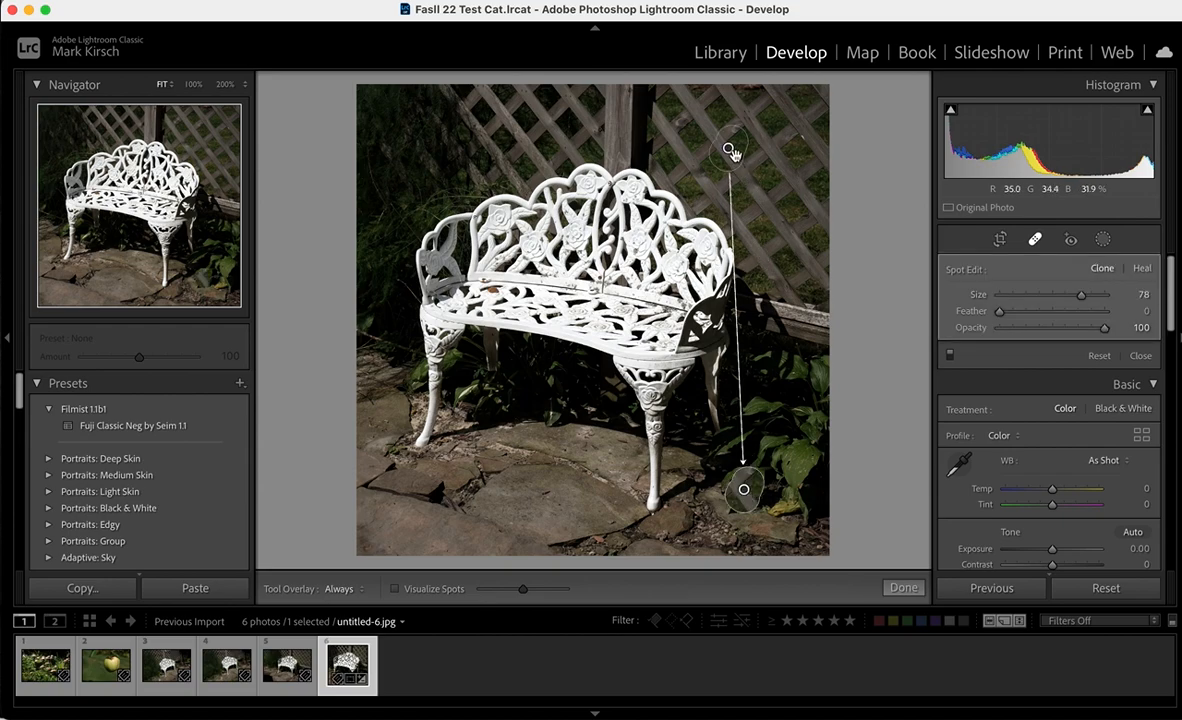
{"action": "mouse_move", "coordinate": [731, 150]}
{"action": "left_mouse_down"}
{"action": "mouse_move", "coordinate": [748, 490]}
{"action": "mouse_move", "coordinate": [588, 397]}
{"action": "mouse_move", "coordinate": [547, 528]}
{"action": "mouse_move", "coordinate": [522, 525]}
{"action": "mouse_move", "coordinate": [668, 533]}
{"action": "left_mouse_up"}
{"action": "key", "text": "Return"}
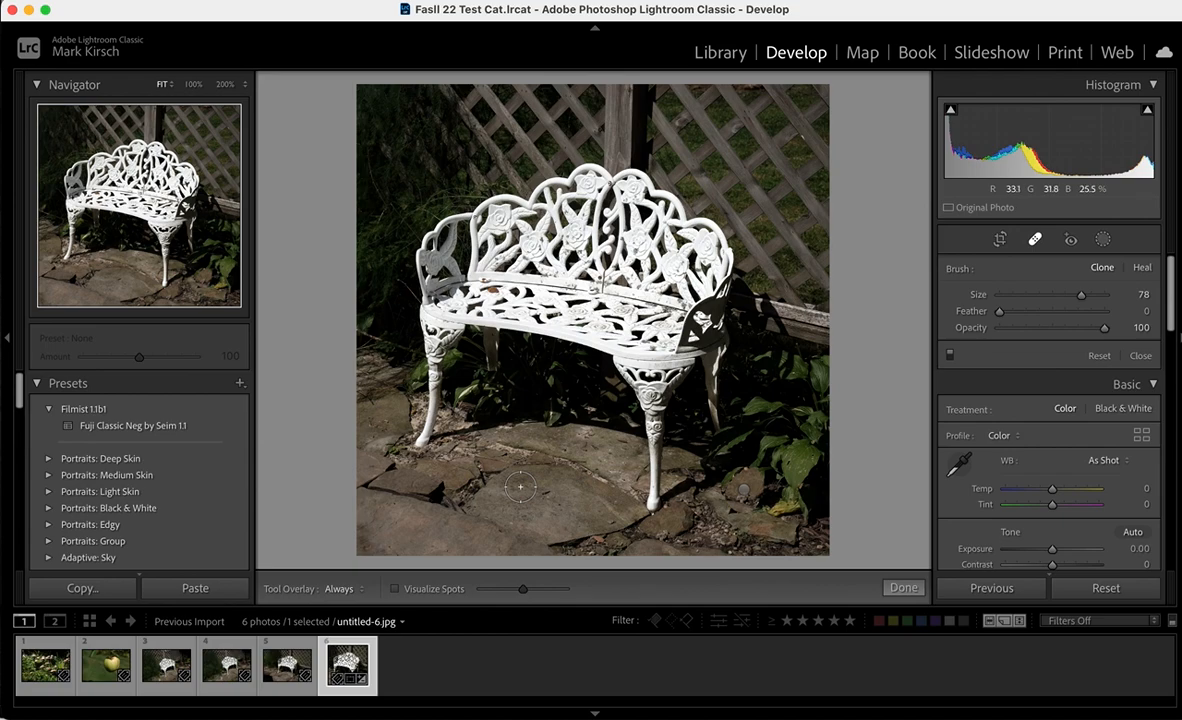
Step: Undo the clone edit beside the bench and close the healing tool
{"action": "key", "text": "super+z"}
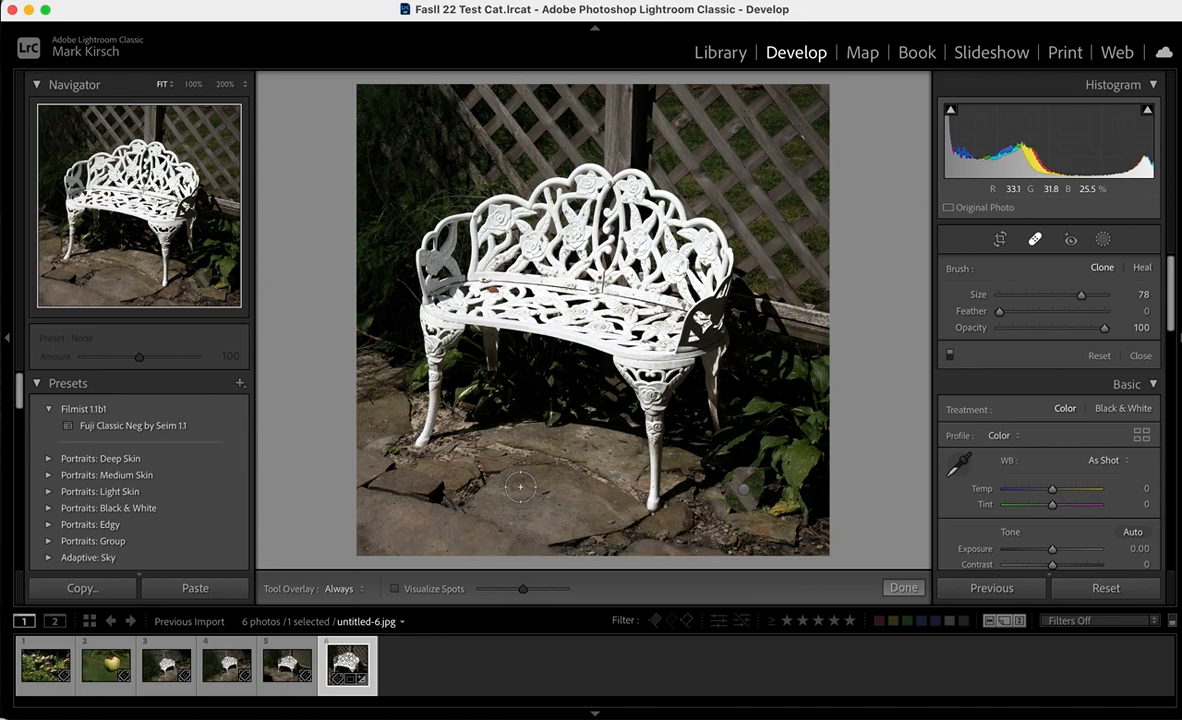
{"action": "key", "text": "super+z"}
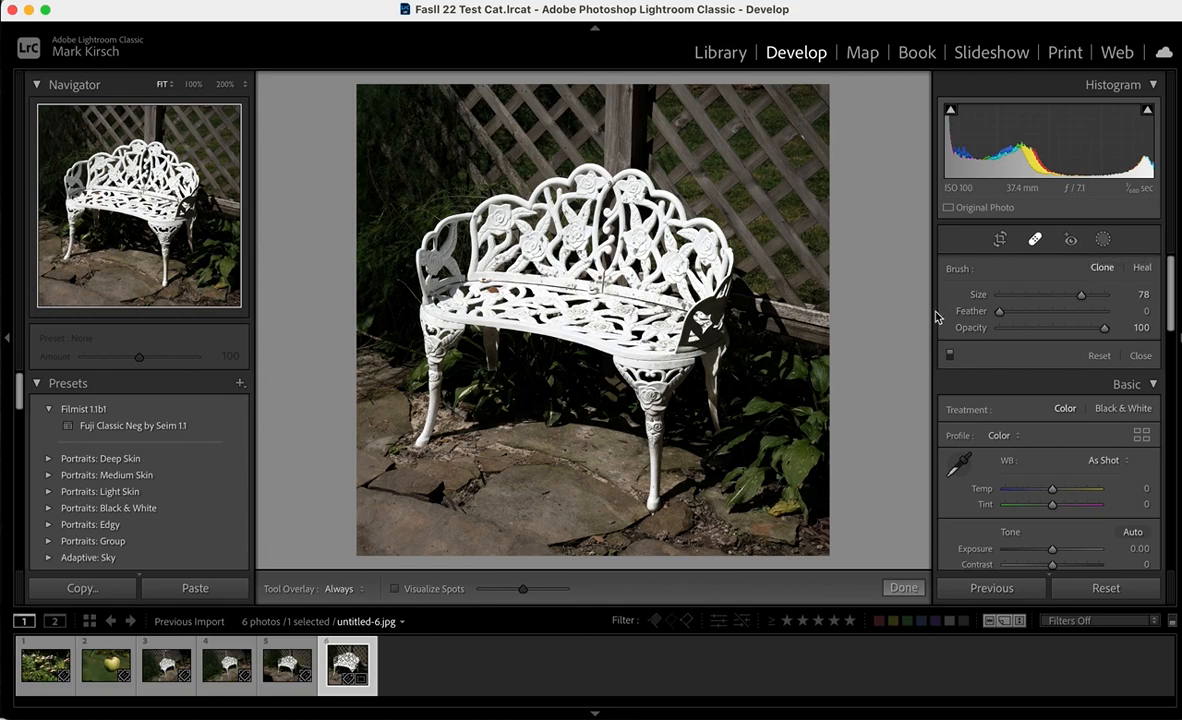
{"action": "left_click", "coordinate": [1033, 241]}
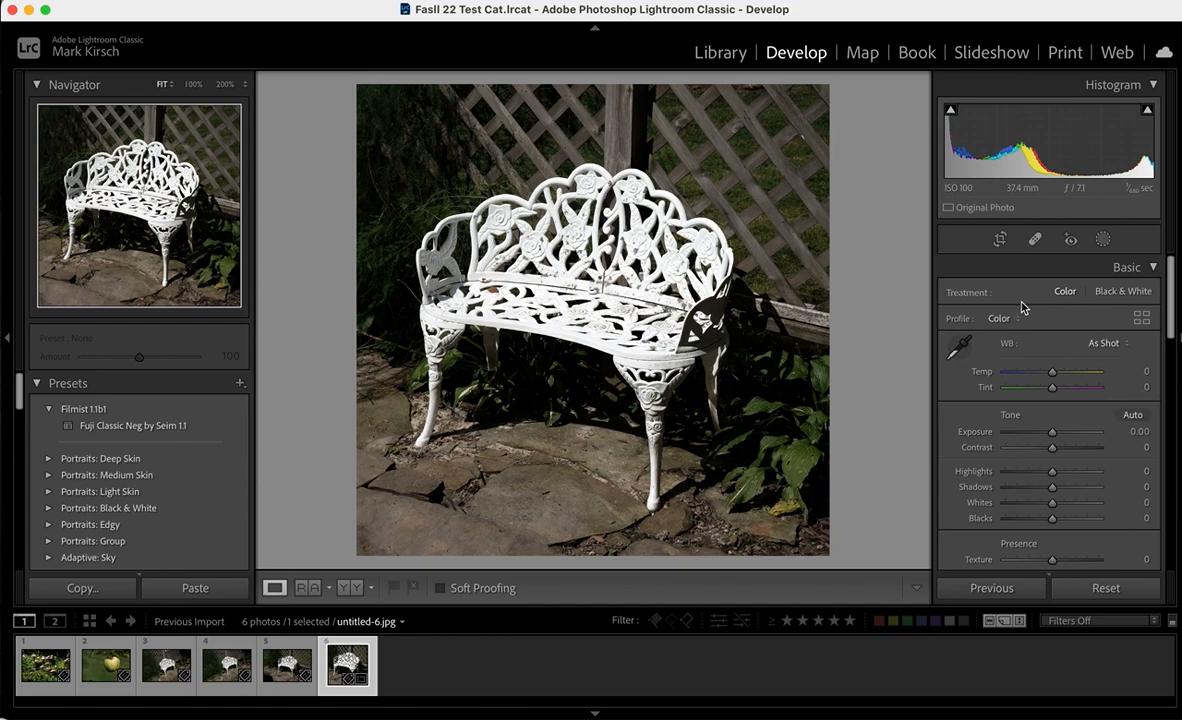
Step: Try the Black & White treatment on the photo and switch back to Color
{"action": "scroll", "coordinate": [1021, 300], "scroll_direction": "down", "scroll_amount": 1}
{"action": "scroll", "coordinate": [1015, 400], "scroll_direction": "down", "scroll_amount": 1}
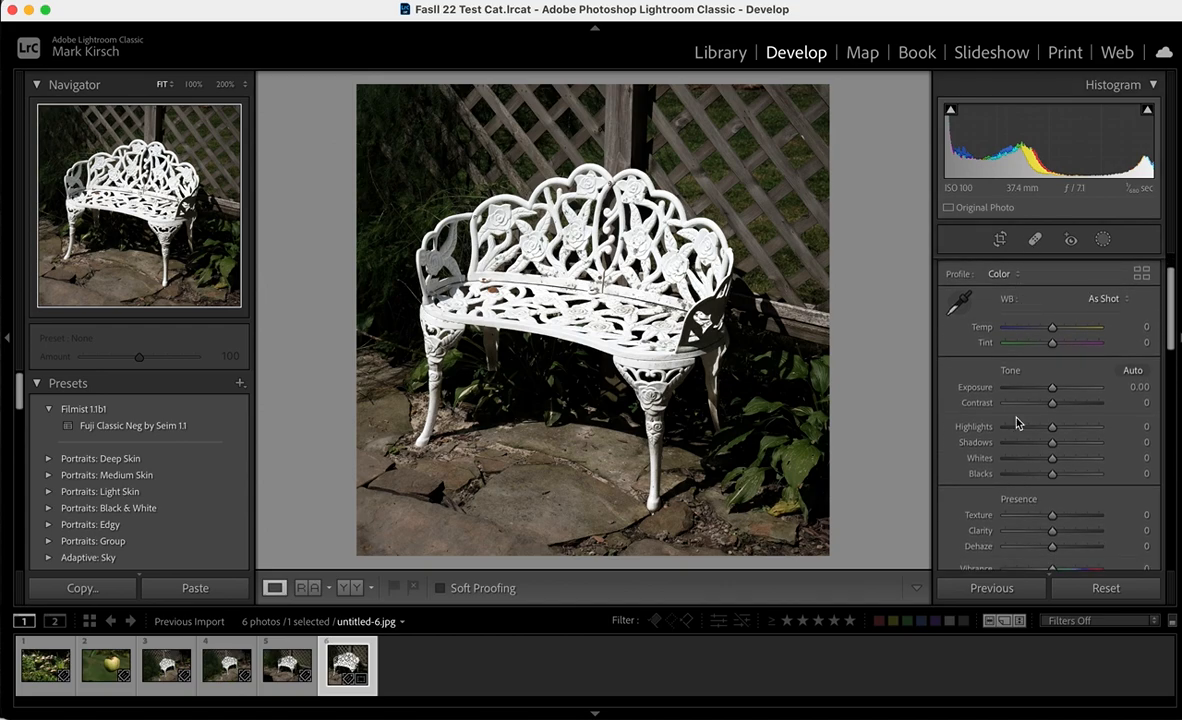
{"action": "scroll", "coordinate": [960, 380], "scroll_direction": "up", "scroll_amount": 2}
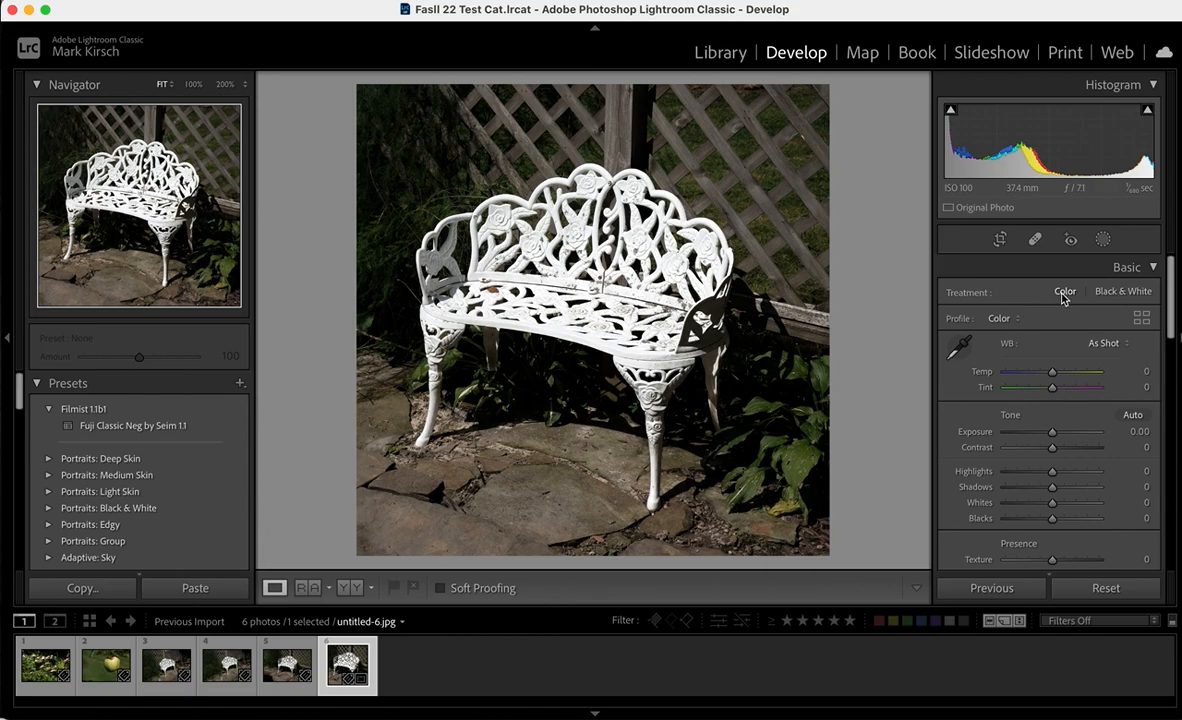
{"action": "left_click", "coordinate": [1116, 293]}
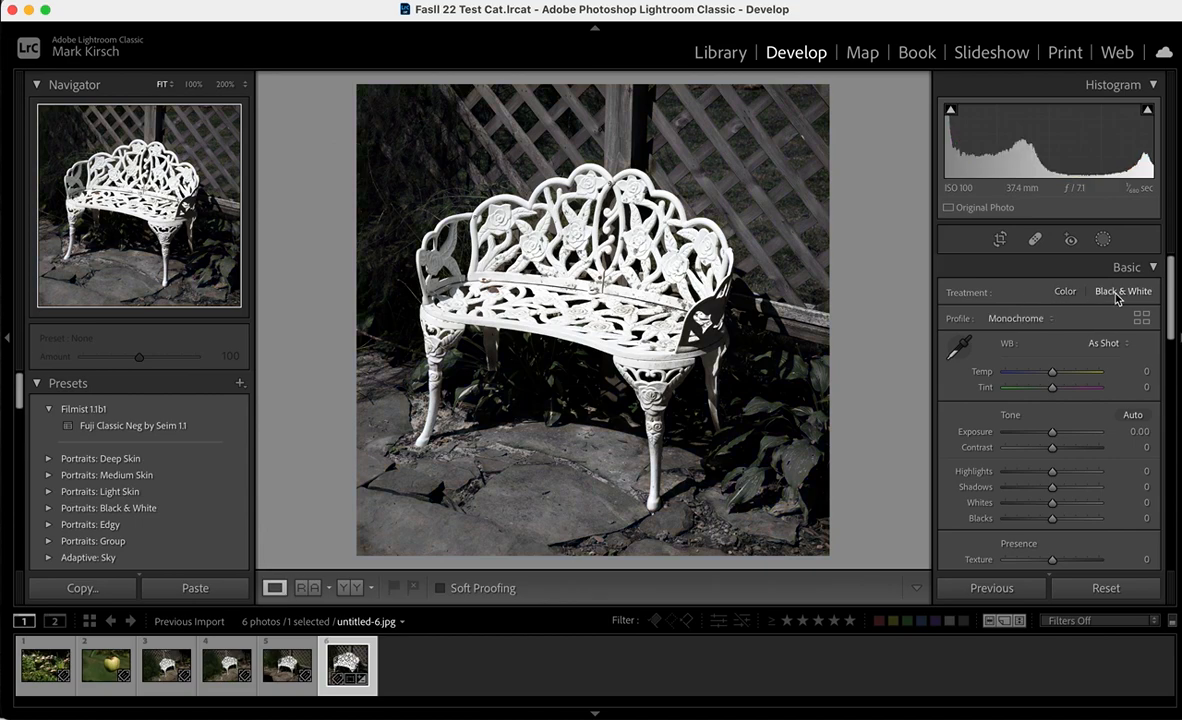
{"action": "left_click", "coordinate": [1066, 292]}
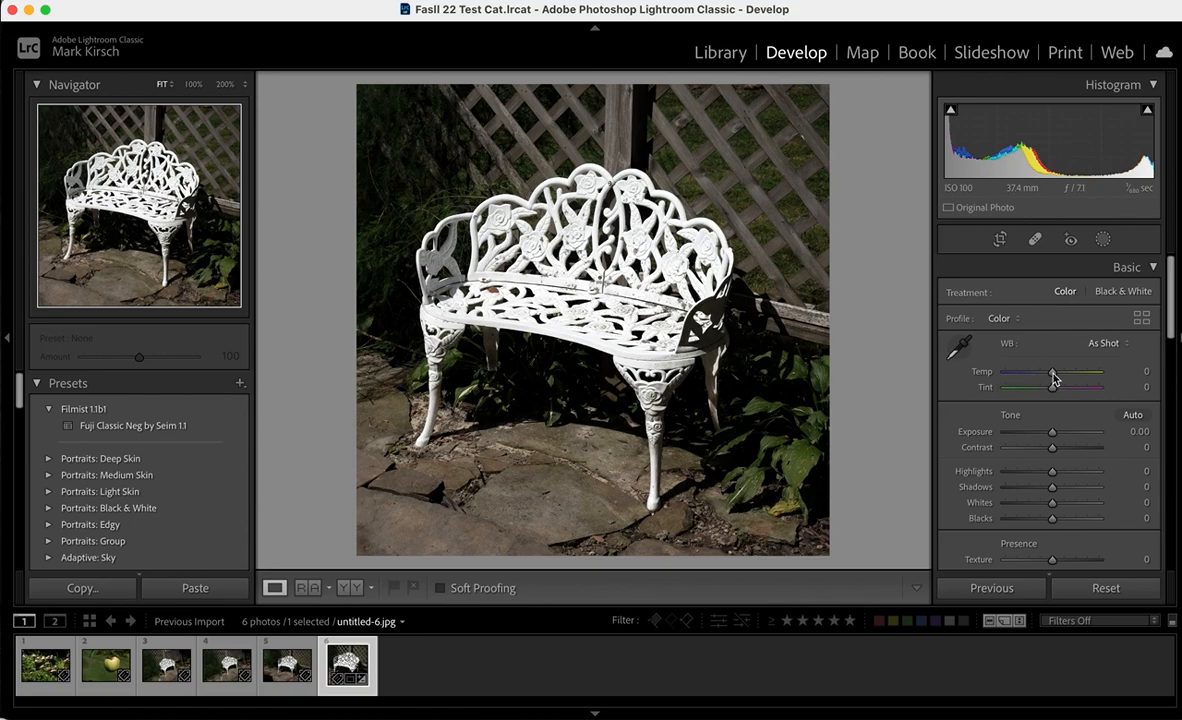
Step: Try shifting the white balance Temp and Tint, and reset both values to 0
{"action": "scroll", "coordinate": [1052, 378], "scroll_direction": "down", "scroll_amount": 2}
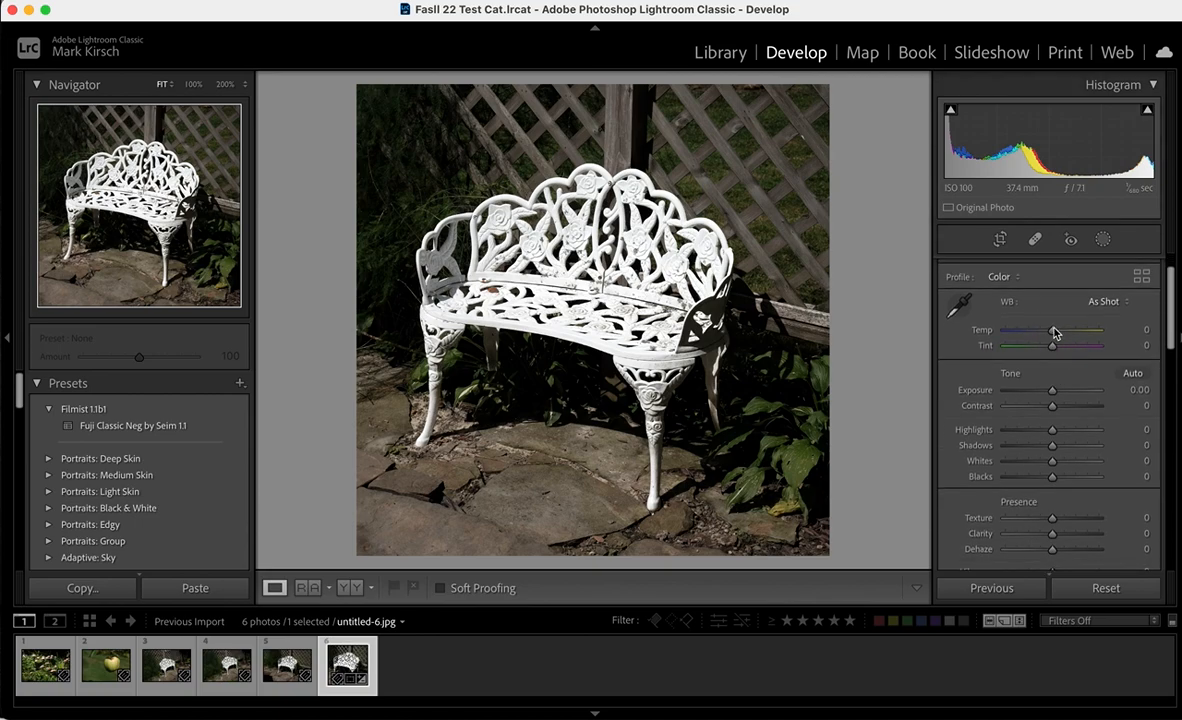
{"action": "mouse_move", "coordinate": [1053, 333]}
{"action": "left_mouse_down"}
{"action": "mouse_move", "coordinate": [1016, 333]}
{"action": "mouse_move", "coordinate": [1098, 342]}
{"action": "mouse_move", "coordinate": [1053, 333]}
{"action": "left_mouse_up"}
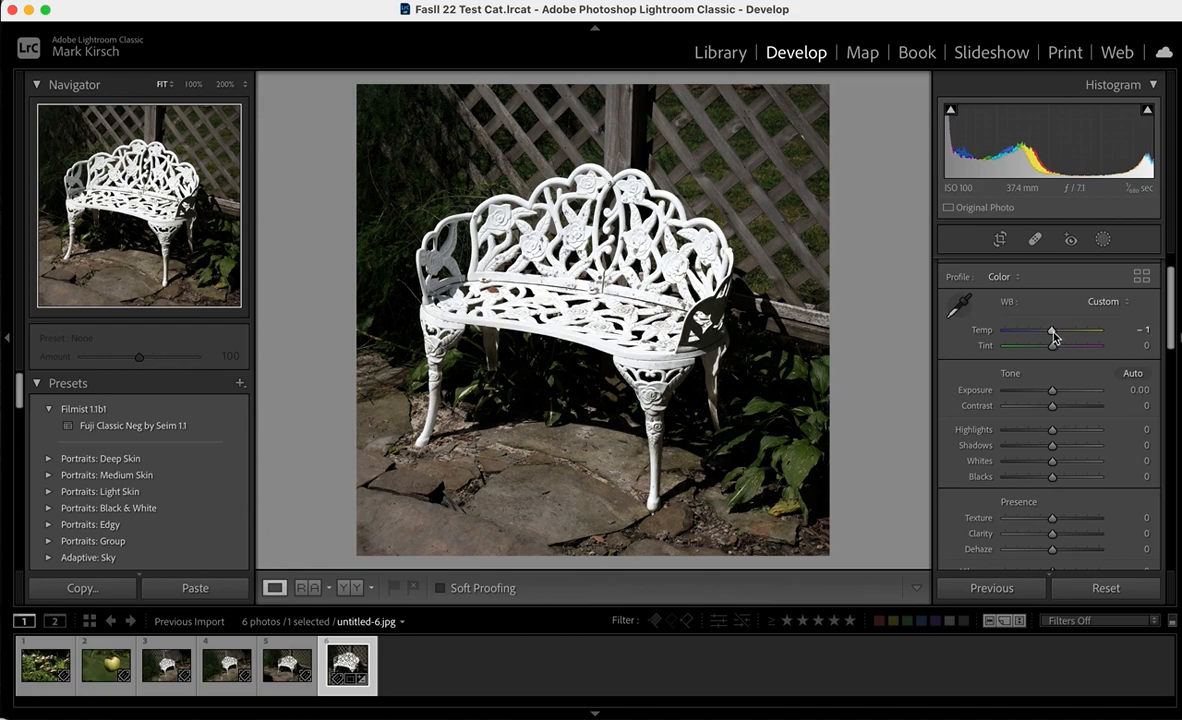
{"action": "left_click", "coordinate": [1141, 330]}
{"action": "type", "text": "0"}
{"action": "mouse_move", "coordinate": [1052, 345]}
{"action": "left_mouse_down"}
{"action": "mouse_move", "coordinate": [1026, 346]}
{"action": "mouse_move", "coordinate": [1095, 363]}
{"action": "mouse_move", "coordinate": [1034, 362]}
{"action": "mouse_move", "coordinate": [1056, 366]}
{"action": "left_mouse_up"}
{"action": "left_click", "coordinate": [1140, 345]}
{"action": "type", "text": "0"}
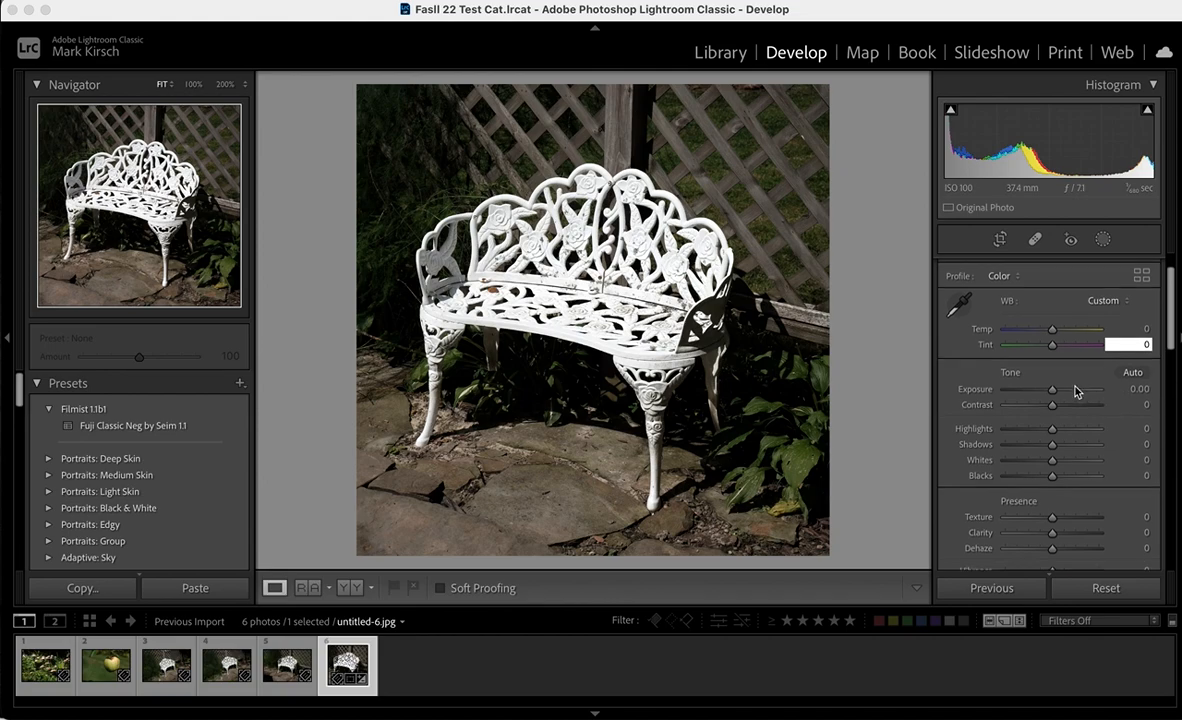
Step: Lower the photo's exposure to -0.45
{"action": "scroll", "coordinate": [1074, 393], "scroll_direction": "down", "scroll_amount": 2}
{"action": "scroll", "coordinate": [1074, 418], "scroll_direction": "down", "scroll_amount": 1}
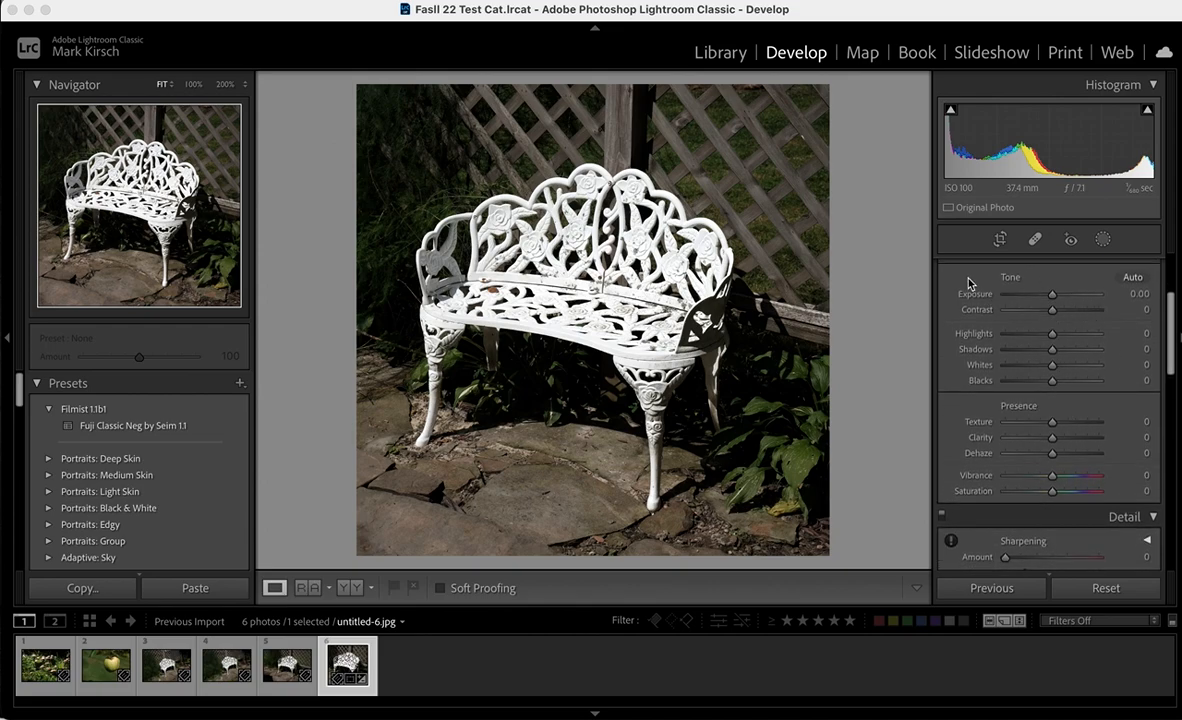
{"action": "mouse_move", "coordinate": [1054, 298]}
{"action": "left_mouse_down"}
{"action": "mouse_move", "coordinate": [1003, 298]}
{"action": "mouse_move", "coordinate": [1122, 314]}
{"action": "mouse_move", "coordinate": [1051, 314]}
{"action": "left_mouse_up"}
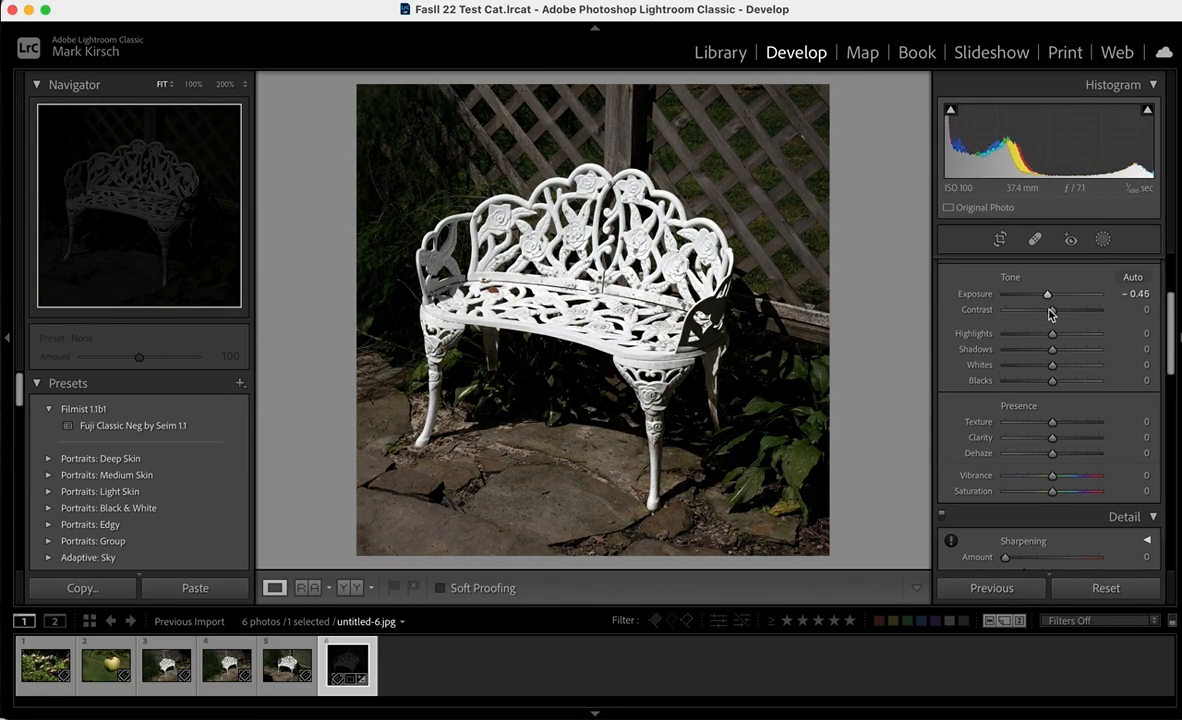
Step: Adjust the photo's tone by setting Contrast to -49, Shadows to +41, Whites to -10 and Blacks to +26
{"action": "left_click_drag", "start_coordinate": [1053, 312], "coordinate": [1019, 318]}
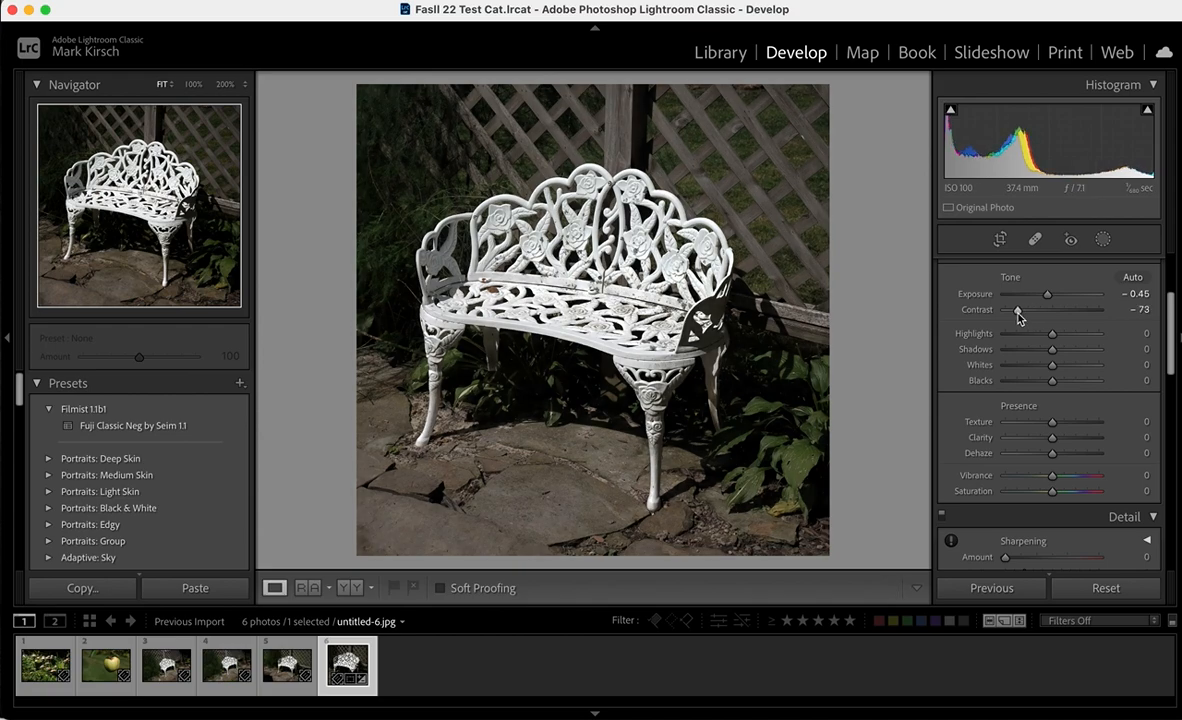
{"action": "mouse_move", "coordinate": [1019, 318]}
{"action": "left_mouse_down"}
{"action": "mouse_move", "coordinate": [1045, 312]}
{"action": "mouse_move", "coordinate": [1031, 317]}
{"action": "left_mouse_up"}
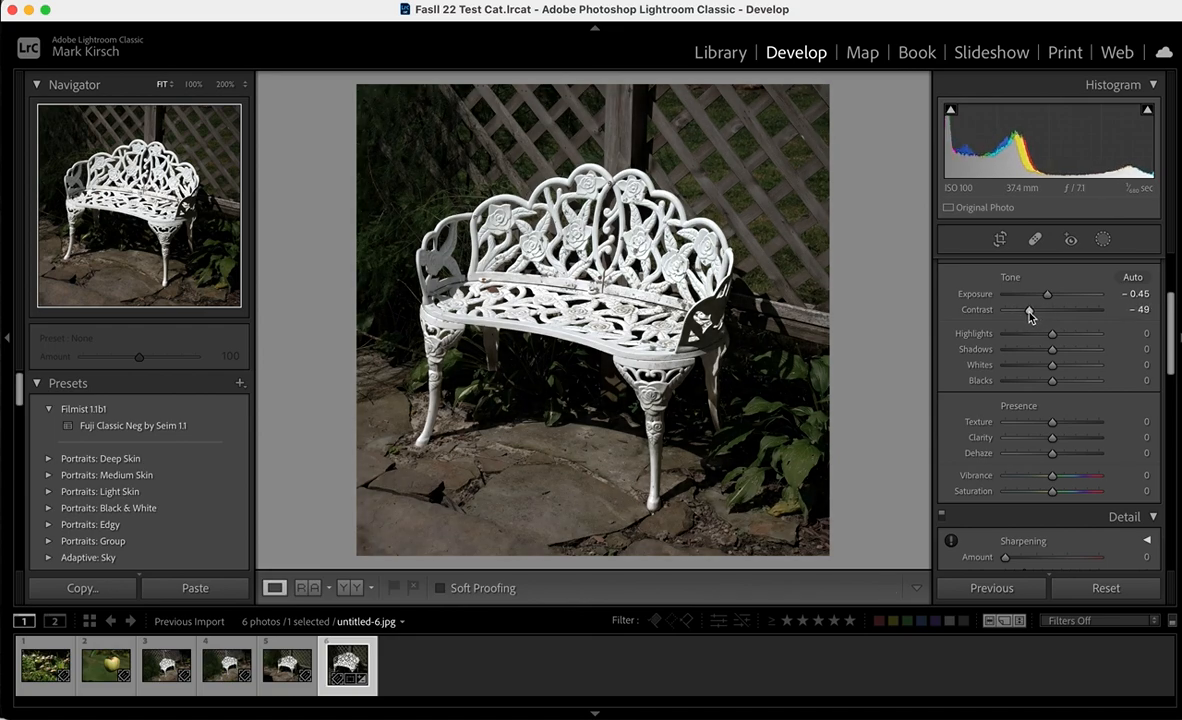
{"action": "scroll", "coordinate": [1031, 382], "scroll_direction": "down", "scroll_amount": 3}
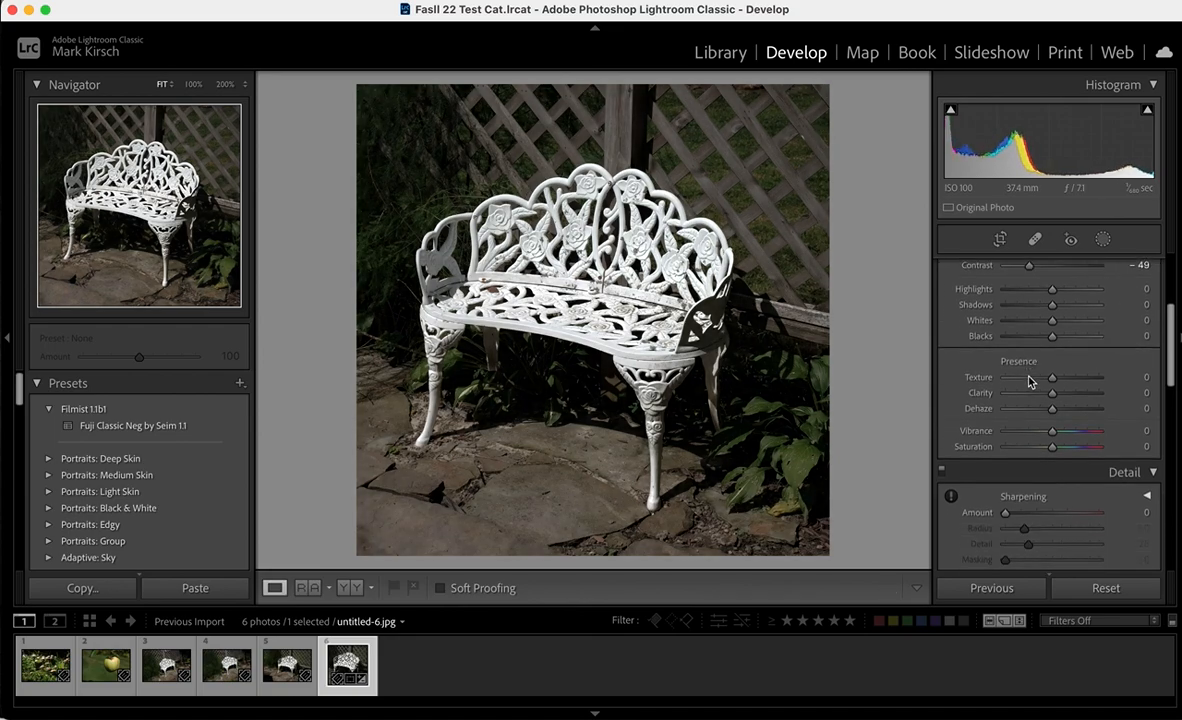
{"action": "scroll", "coordinate": [1002, 317], "scroll_direction": "up", "scroll_amount": 2}
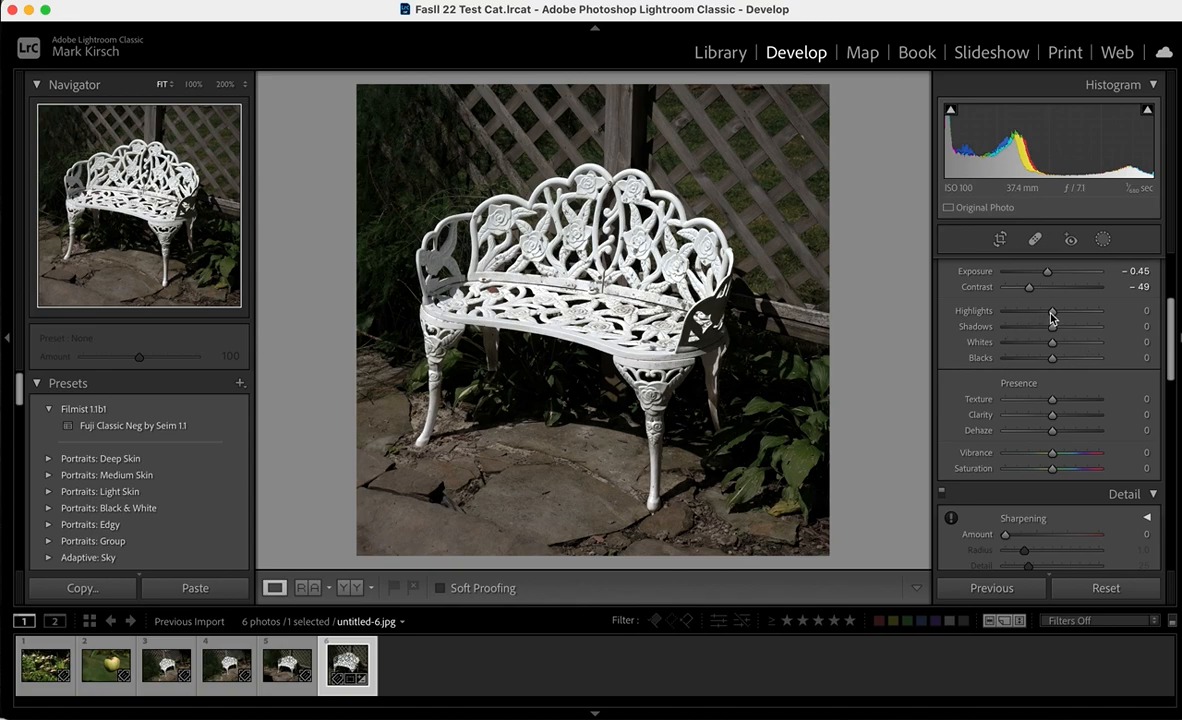
{"action": "mouse_move", "coordinate": [1051, 315]}
{"action": "left_mouse_down"}
{"action": "mouse_move", "coordinate": [1119, 315]}
{"action": "mouse_move", "coordinate": [1022, 313]}
{"action": "mouse_move", "coordinate": [1102, 316]}
{"action": "mouse_move", "coordinate": [1032, 313]}
{"action": "mouse_move", "coordinate": [1087, 313]}
{"action": "mouse_move", "coordinate": [1052, 313]}
{"action": "left_mouse_up"}
{"action": "left_click_drag", "start_coordinate": [1052, 330], "coordinate": [1124, 345]}
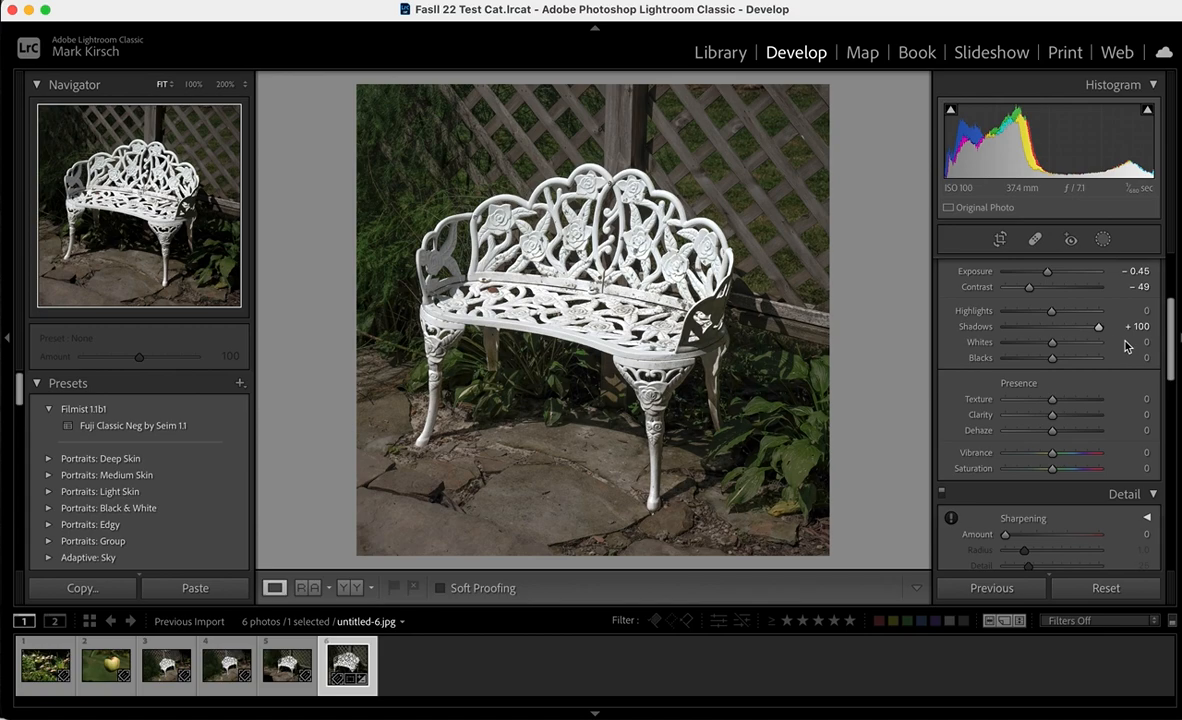
{"action": "left_click_drag", "start_coordinate": [1030, 324], "coordinate": [1064, 366]}
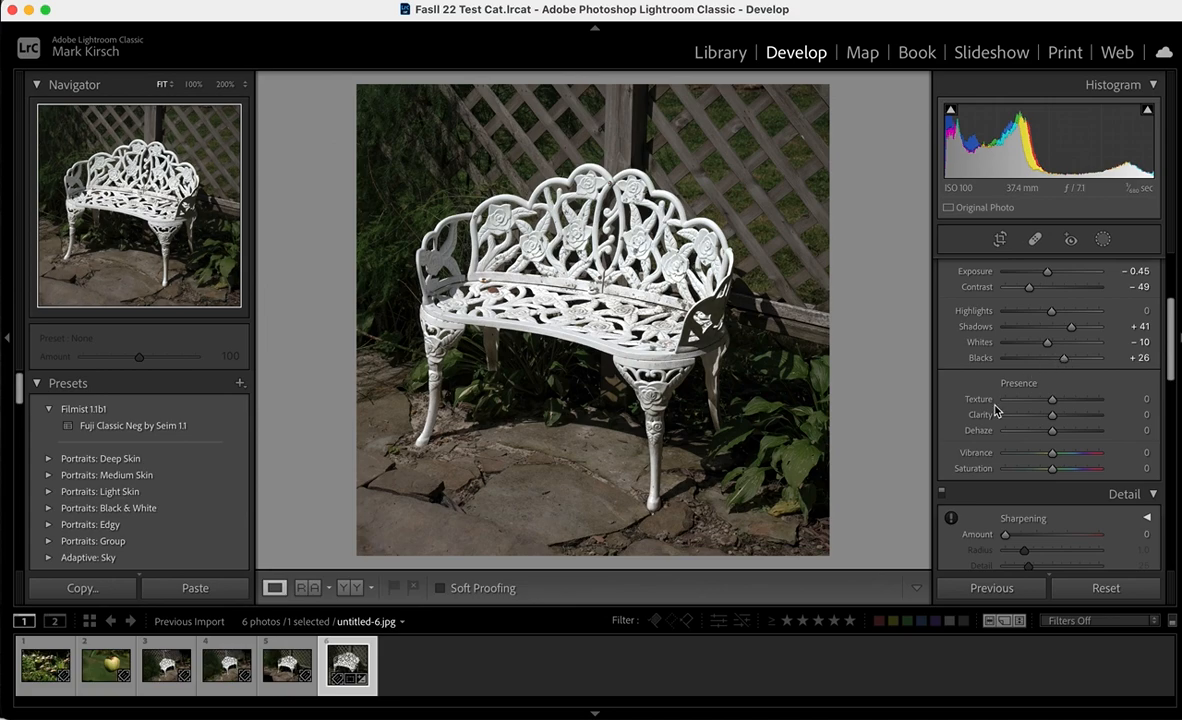
Step: Adjust the photo's presence by setting Texture to +3, Vibrance to +9 and Saturation to +17
{"action": "scroll", "coordinate": [995, 405], "scroll_direction": "down", "scroll_amount": 3}
{"action": "scroll", "coordinate": [1010, 338], "scroll_direction": "down", "scroll_amount": 1}
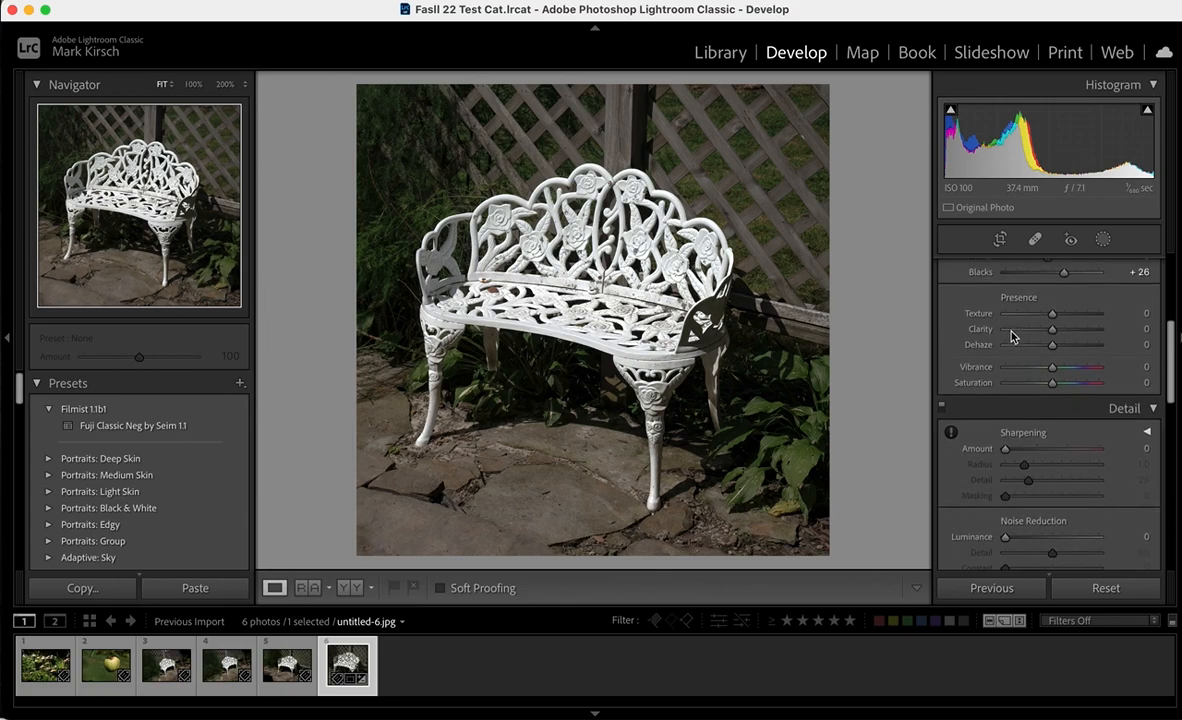
{"action": "mouse_move", "coordinate": [1052, 307]}
{"action": "left_mouse_down"}
{"action": "mouse_move", "coordinate": [1085, 312]}
{"action": "mouse_move", "coordinate": [1000, 307]}
{"action": "mouse_move", "coordinate": [1057, 313]}
{"action": "left_mouse_up"}
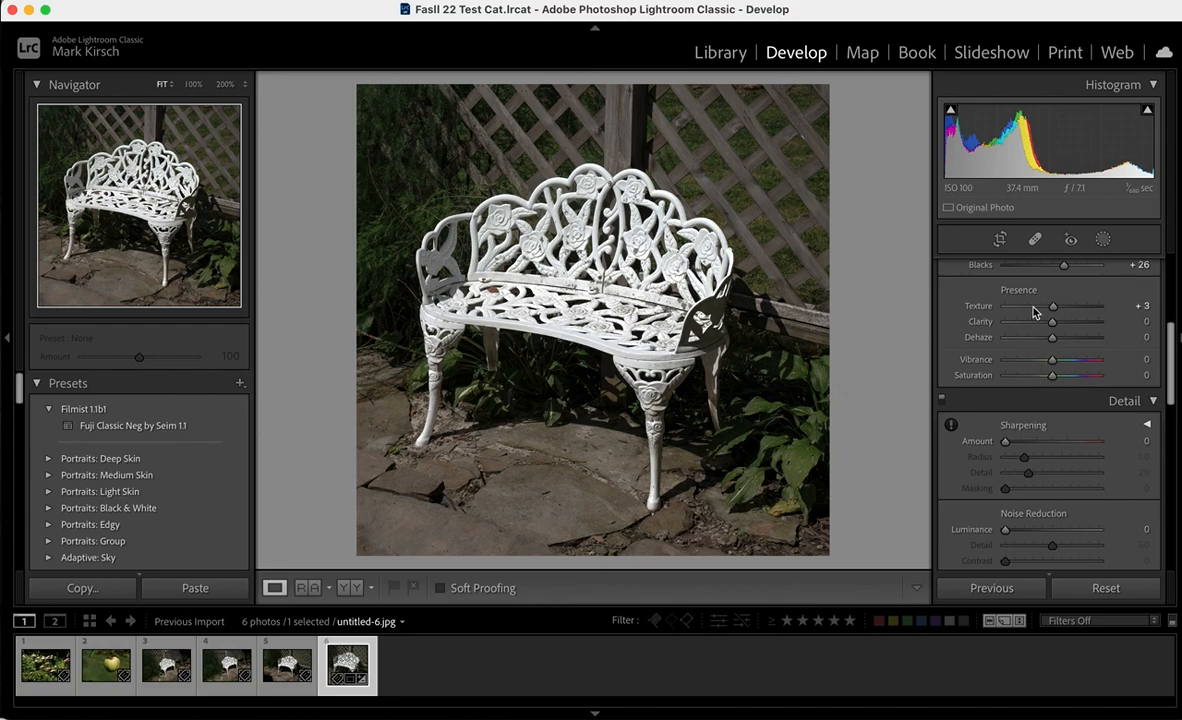
{"action": "scroll", "coordinate": [1037, 343], "scroll_direction": "down", "scroll_amount": 2}
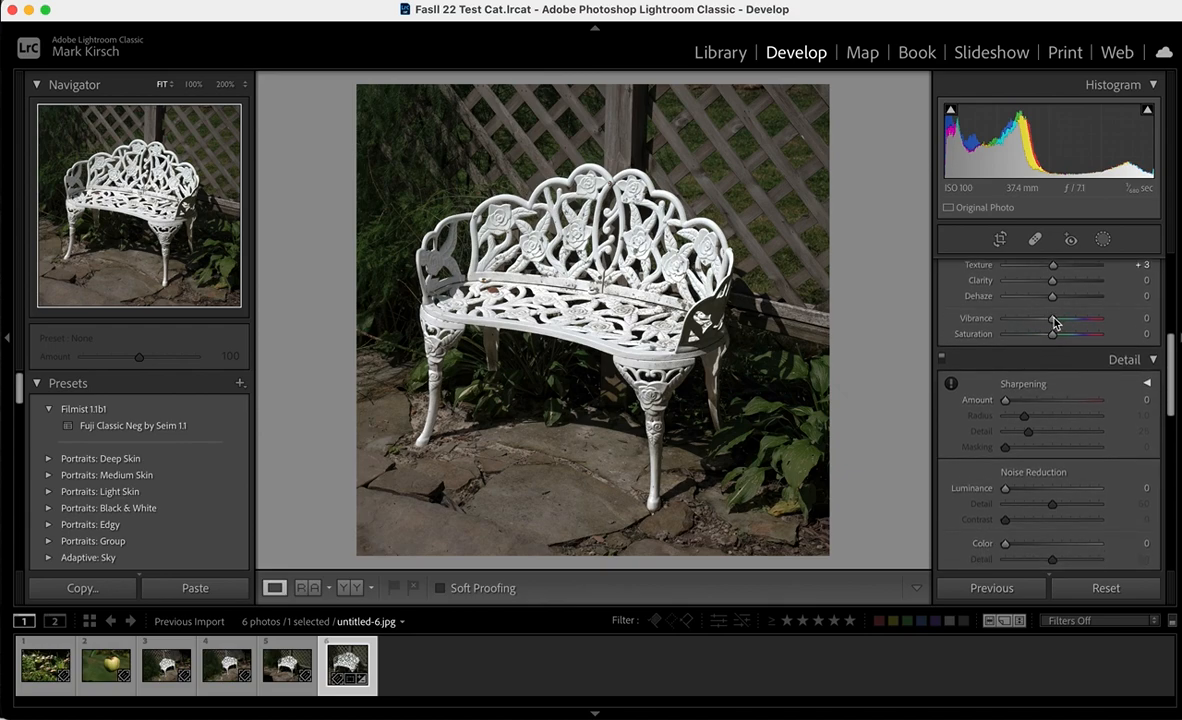
{"action": "mouse_move", "coordinate": [1053, 322]}
{"action": "left_mouse_down"}
{"action": "mouse_move", "coordinate": [1101, 322]}
{"action": "mouse_move", "coordinate": [1057, 323]}
{"action": "left_mouse_up"}
{"action": "mouse_move", "coordinate": [1057, 323]}
{"action": "left_mouse_down"}
{"action": "mouse_move", "coordinate": [1080, 324]}
{"action": "mouse_move", "coordinate": [1046, 320]}
{"action": "mouse_move", "coordinate": [1066, 335]}
{"action": "mouse_move", "coordinate": [1100, 332]}
{"action": "mouse_move", "coordinate": [1072, 336]}
{"action": "mouse_move", "coordinate": [1121, 332]}
{"action": "mouse_move", "coordinate": [985, 324]}
{"action": "mouse_move", "coordinate": [1059, 338]}
{"action": "mouse_move", "coordinate": [1057, 324]}
{"action": "left_mouse_up"}
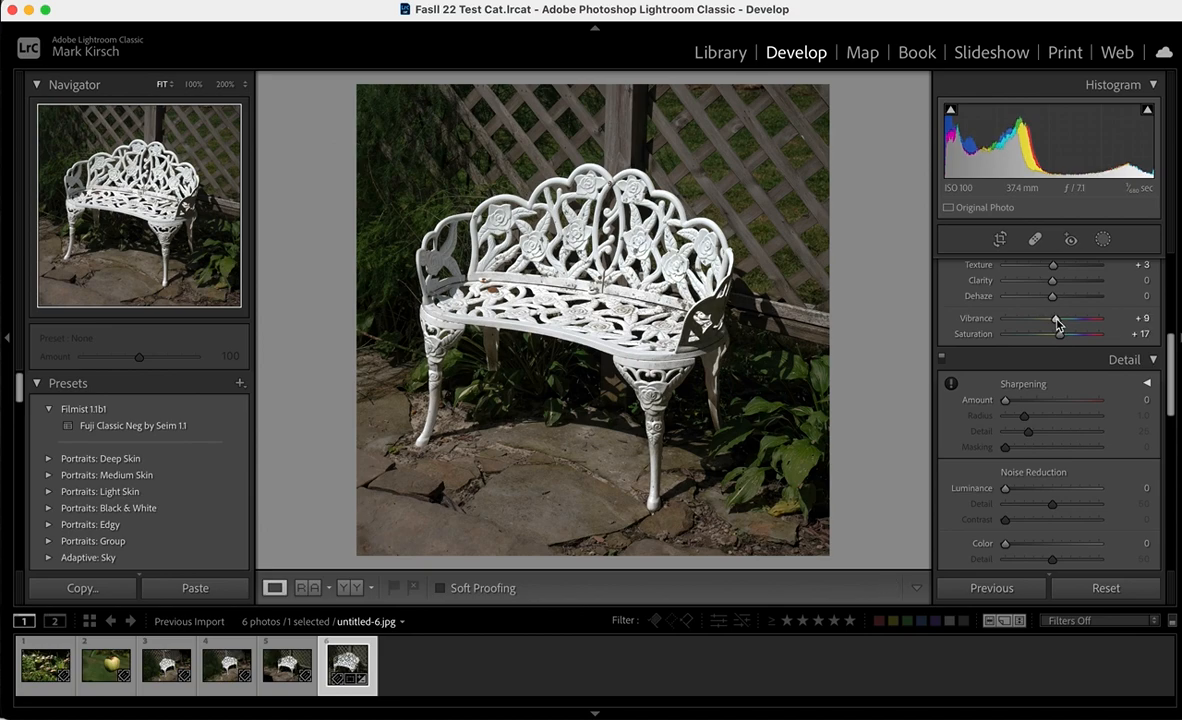
Step: Try strong sharpening on a close-up of the bench, and settle the sharpening Amount at 30
{"action": "scroll", "coordinate": [1058, 324], "scroll_direction": "down", "scroll_amount": 3}
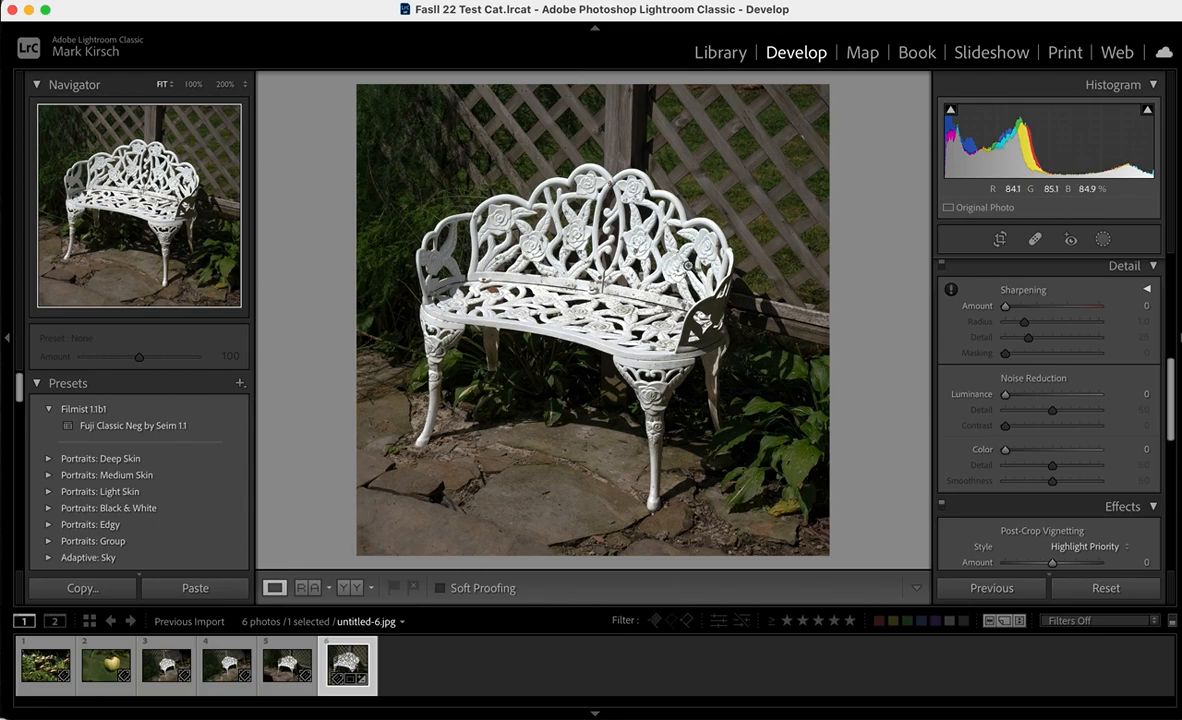
{"action": "left_click", "coordinate": [659, 250]}
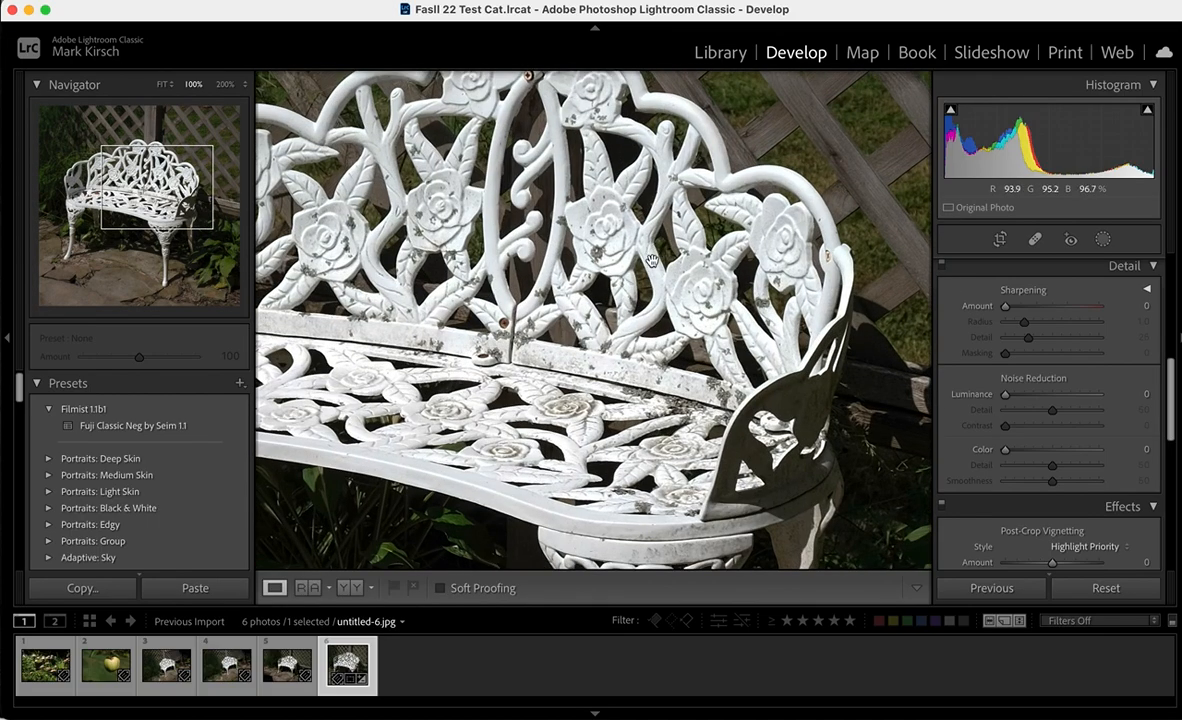
{"action": "key", "text": "super+equal"}
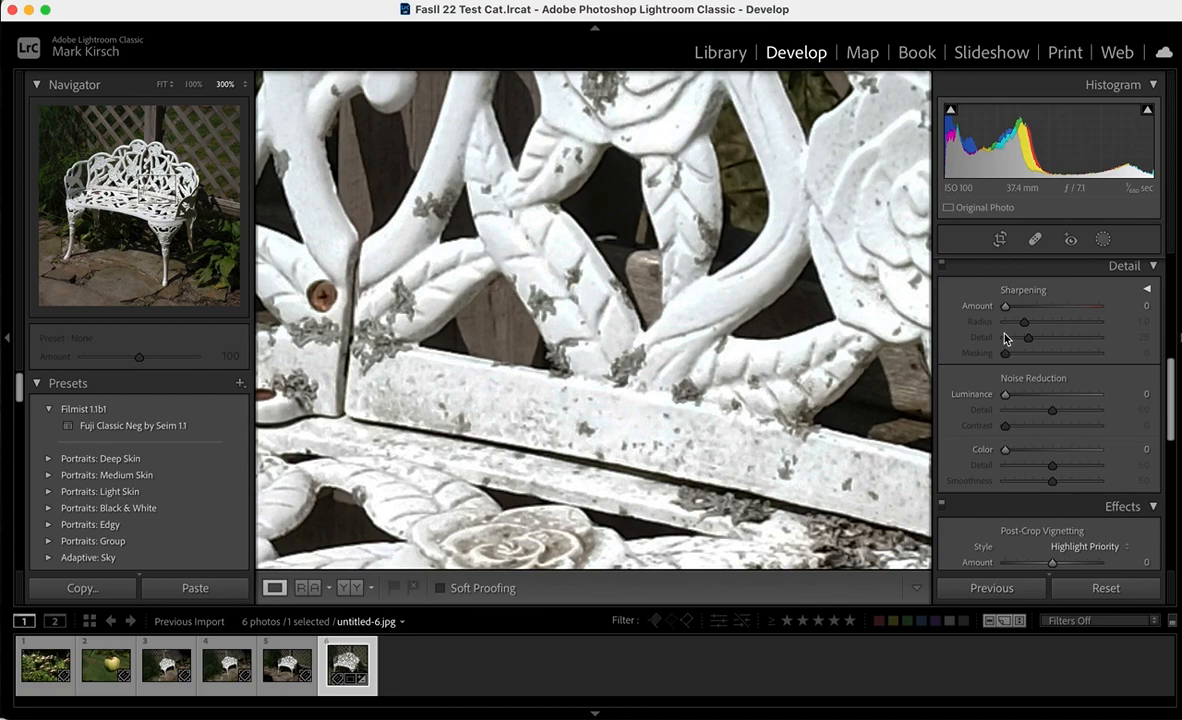
{"action": "left_click_drag", "start_coordinate": [1006, 307], "coordinate": [1092, 309]}
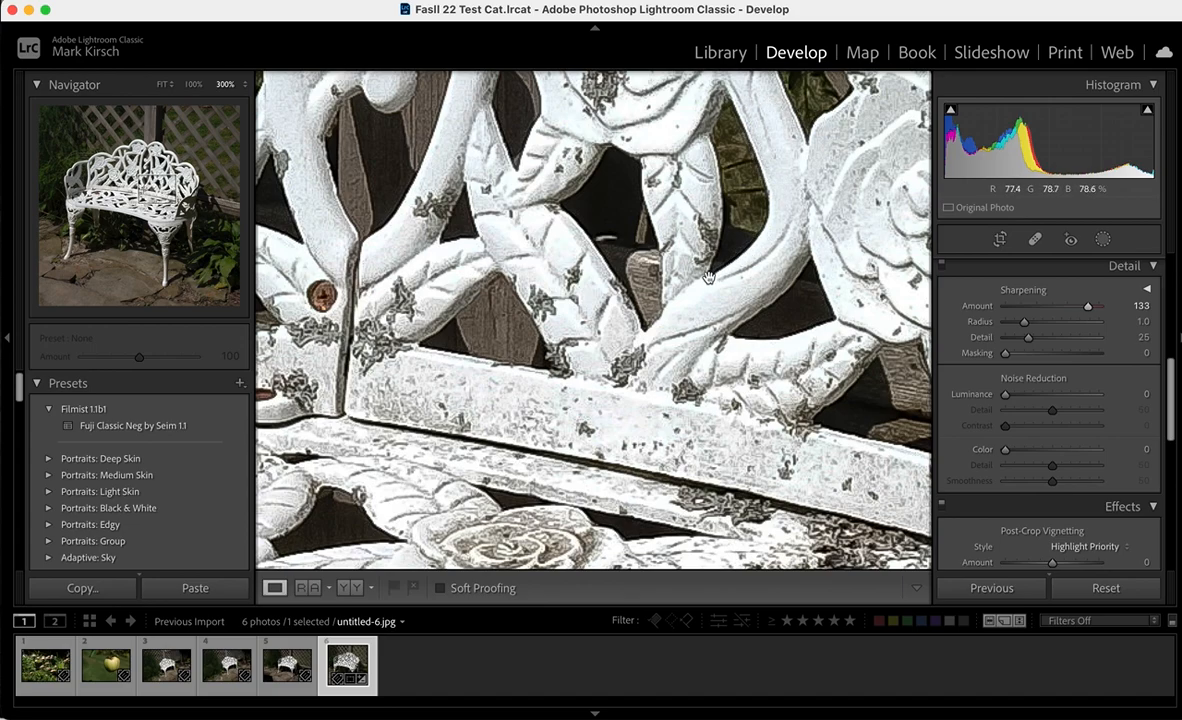
{"action": "left_click_drag", "start_coordinate": [1088, 308], "coordinate": [1056, 309]}
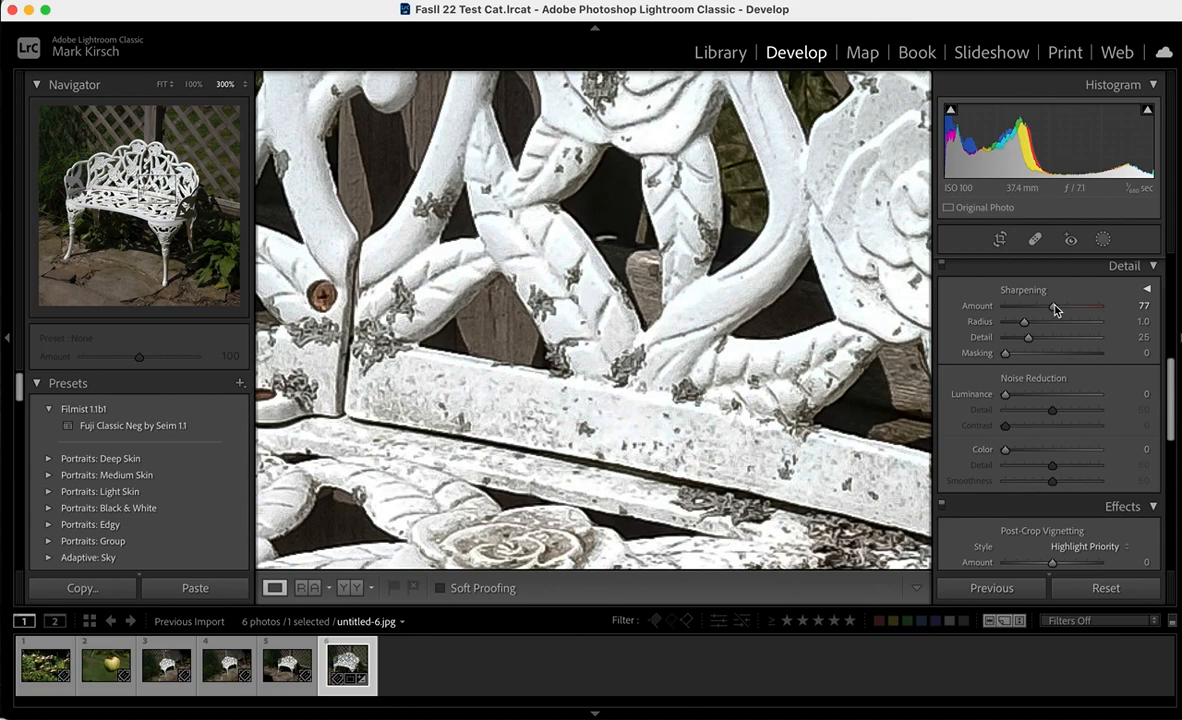
{"action": "left_click_drag", "start_coordinate": [1052, 310], "coordinate": [1022, 312]}
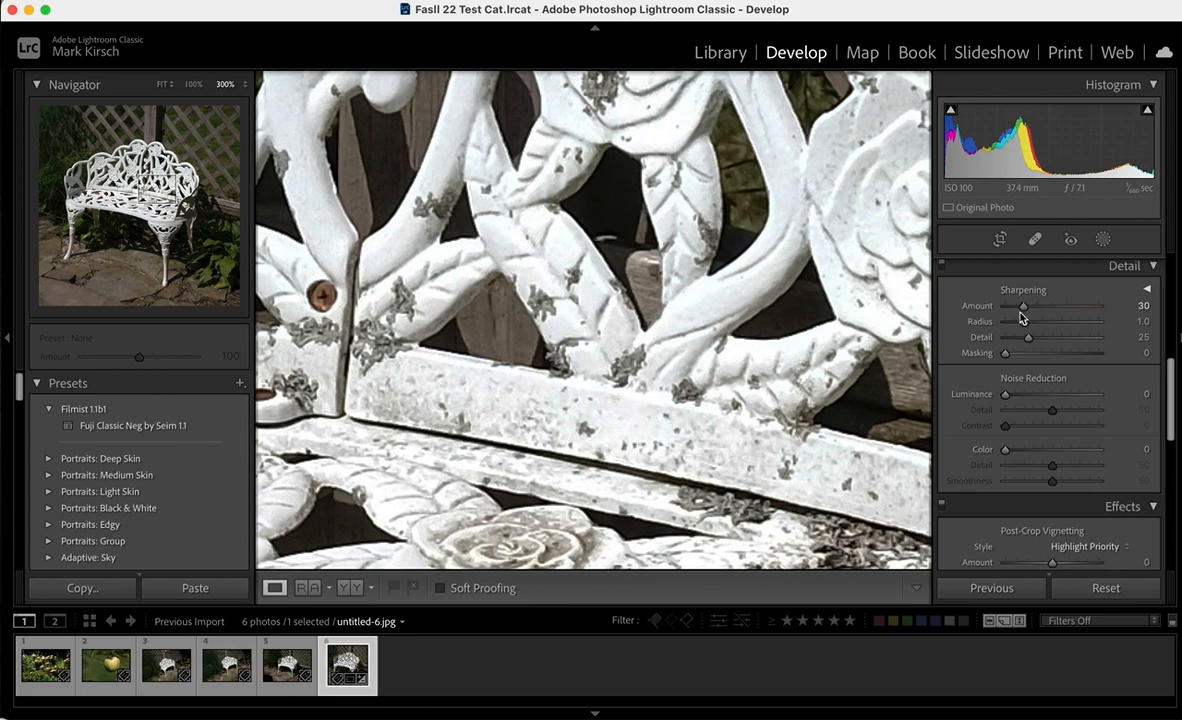
Step: Refine the sharpening with Radius 1.2, Detail 100 and Masking 12, and return to the full-photo view
{"action": "mouse_move", "coordinate": [1024, 328]}
{"action": "left_mouse_down"}
{"action": "mouse_move", "coordinate": [1069, 335]}
{"action": "mouse_move", "coordinate": [1018, 332]}
{"action": "mouse_move", "coordinate": [1030, 331]}
{"action": "left_mouse_up"}
{"action": "left_click_drag", "start_coordinate": [1029, 342], "coordinate": [1126, 342]}
{"action": "left_click_drag", "start_coordinate": [1005, 353], "coordinate": [1019, 358]}
{"action": "left_click_drag", "start_coordinate": [1027, 322], "coordinate": [1031, 327]}
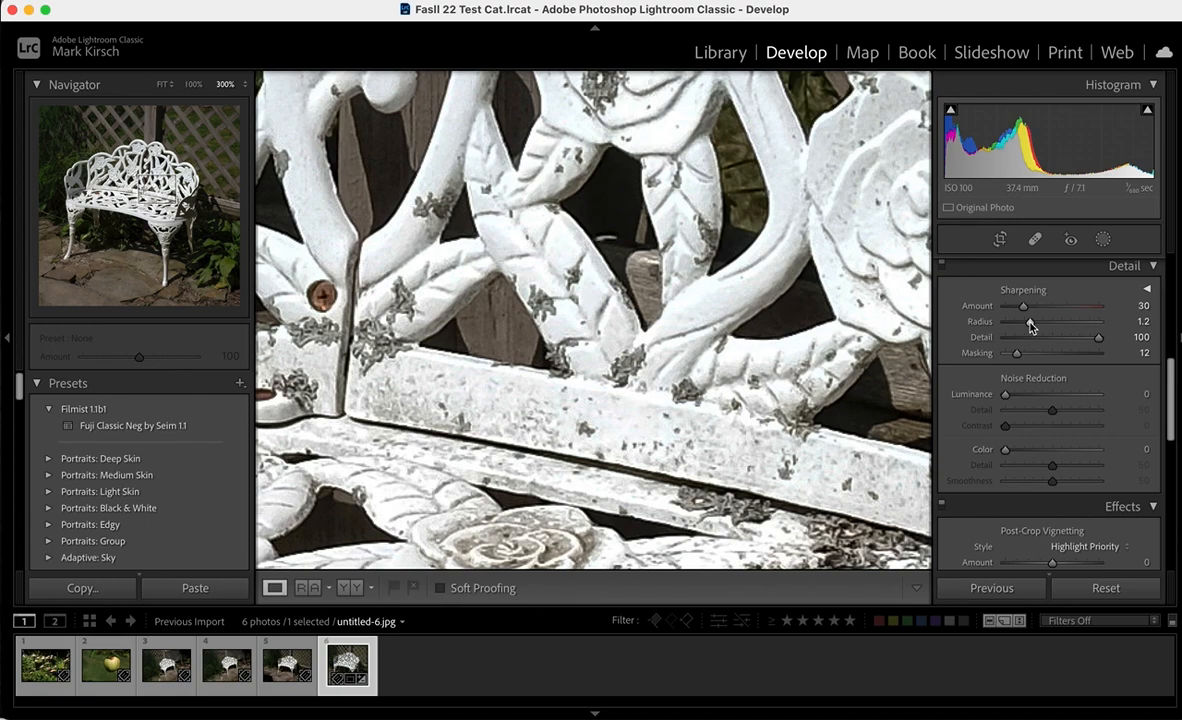
{"action": "left_click", "coordinate": [661, 260]}
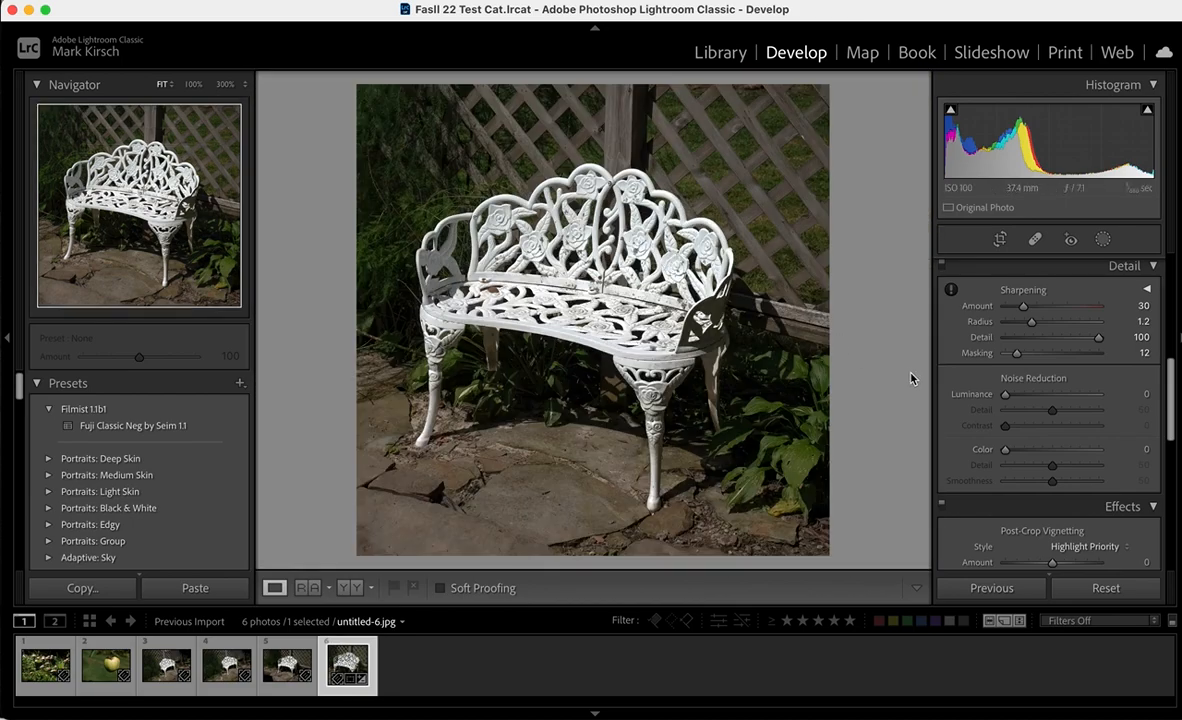
Step: Try the post-crop vignette Amount at +100 and -100, and settle it at -38
{"action": "scroll", "coordinate": [981, 400], "scroll_direction": "down", "scroll_amount": 3}
{"action": "scroll", "coordinate": [981, 400], "scroll_direction": "down", "scroll_amount": 2}
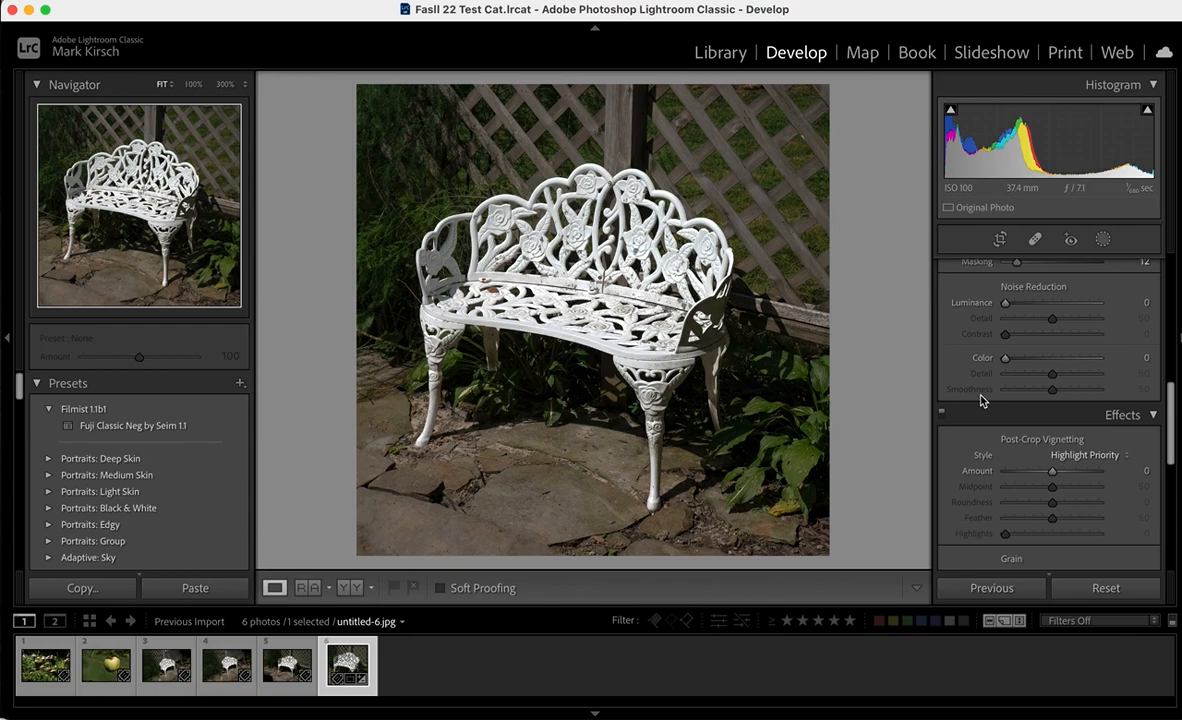
{"action": "scroll", "coordinate": [981, 400], "scroll_direction": "down", "scroll_amount": 1}
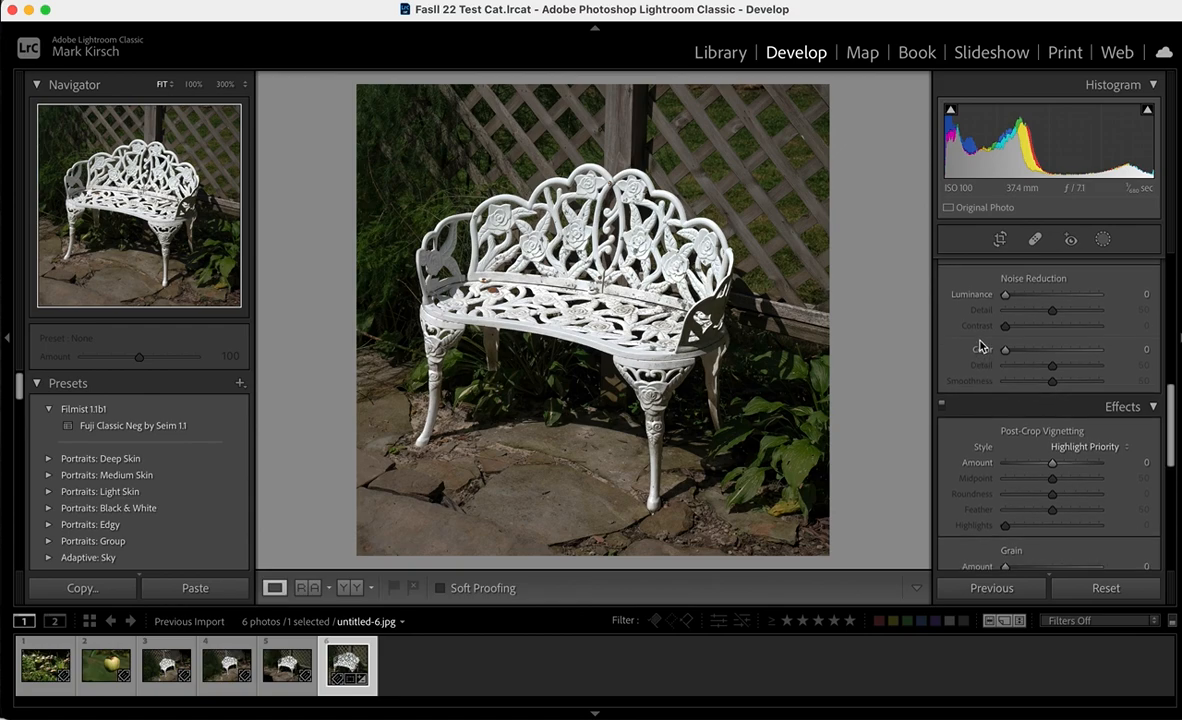
{"action": "scroll", "coordinate": [980, 346], "scroll_direction": "down", "scroll_amount": 6}
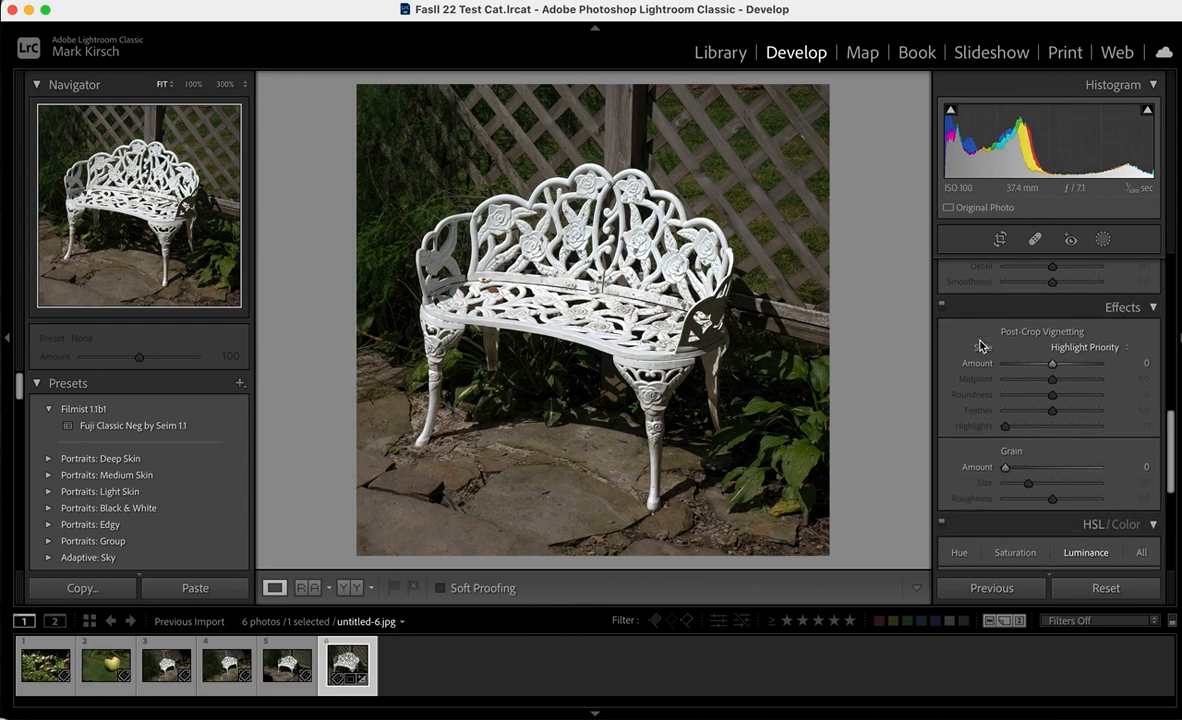
{"action": "scroll", "coordinate": [980, 346], "scroll_direction": "down", "scroll_amount": 1}
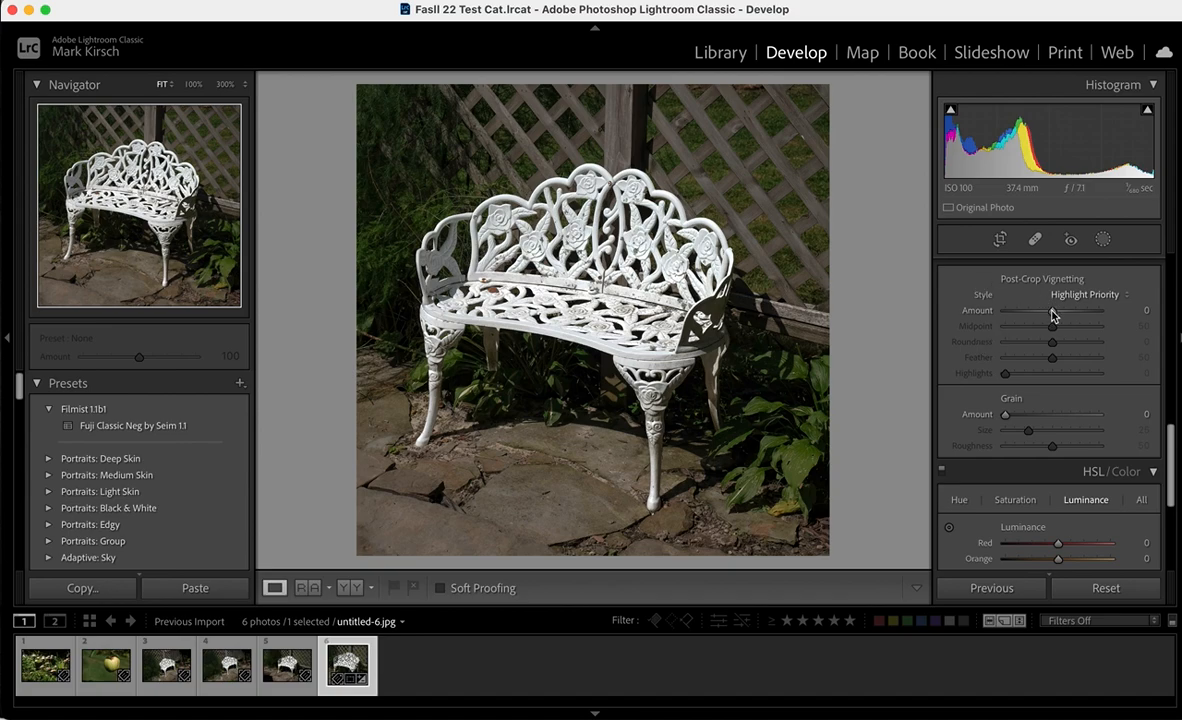
{"action": "left_click_drag", "start_coordinate": [1052, 315], "coordinate": [1103, 312]}
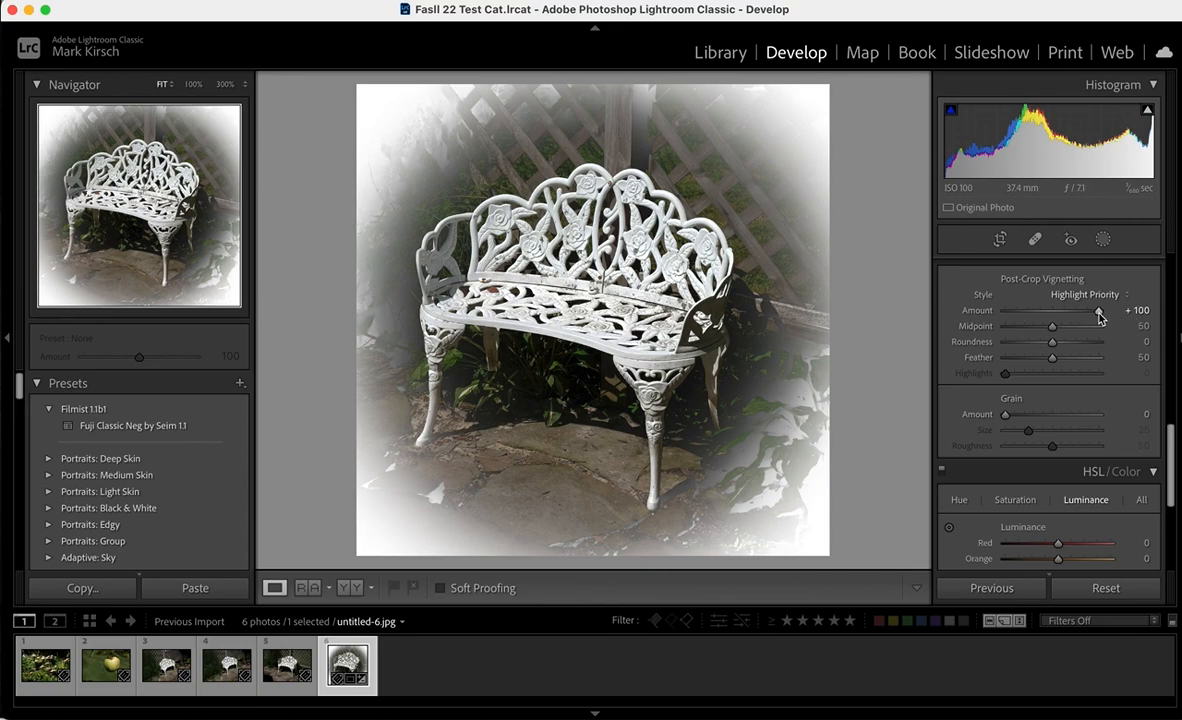
{"action": "left_click_drag", "start_coordinate": [1099, 316], "coordinate": [893, 313]}
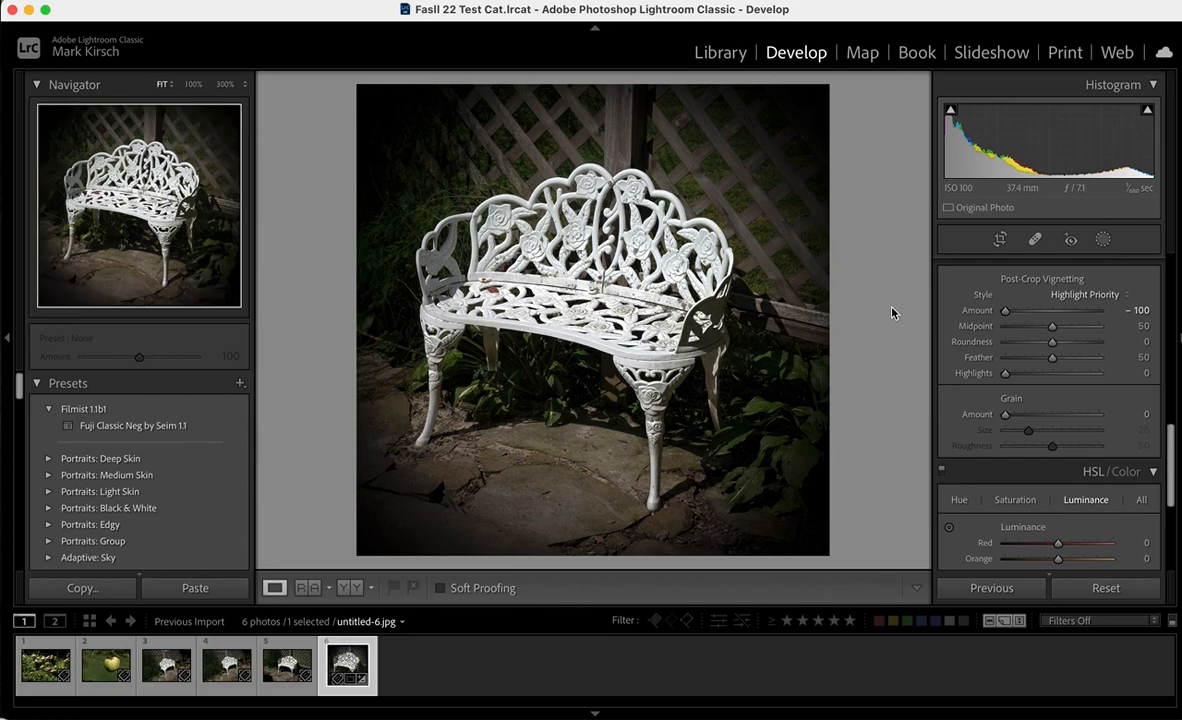
{"action": "left_click_drag", "start_coordinate": [1003, 312], "coordinate": [1036, 315]}
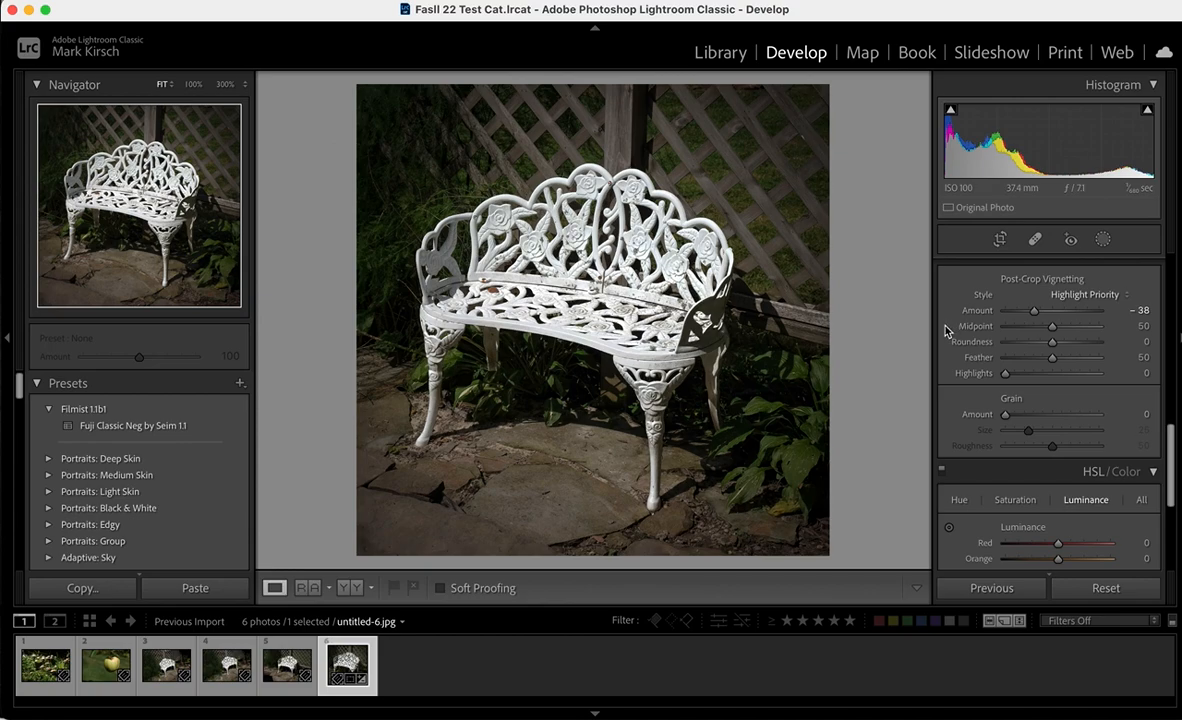
Step: Add film grain with Amount 42, checking it on a close-up of the bench
{"action": "scroll", "coordinate": [946, 331], "scroll_direction": "down", "scroll_amount": 5}
{"action": "scroll", "coordinate": [953, 326], "scroll_direction": "down", "scroll_amount": 1}
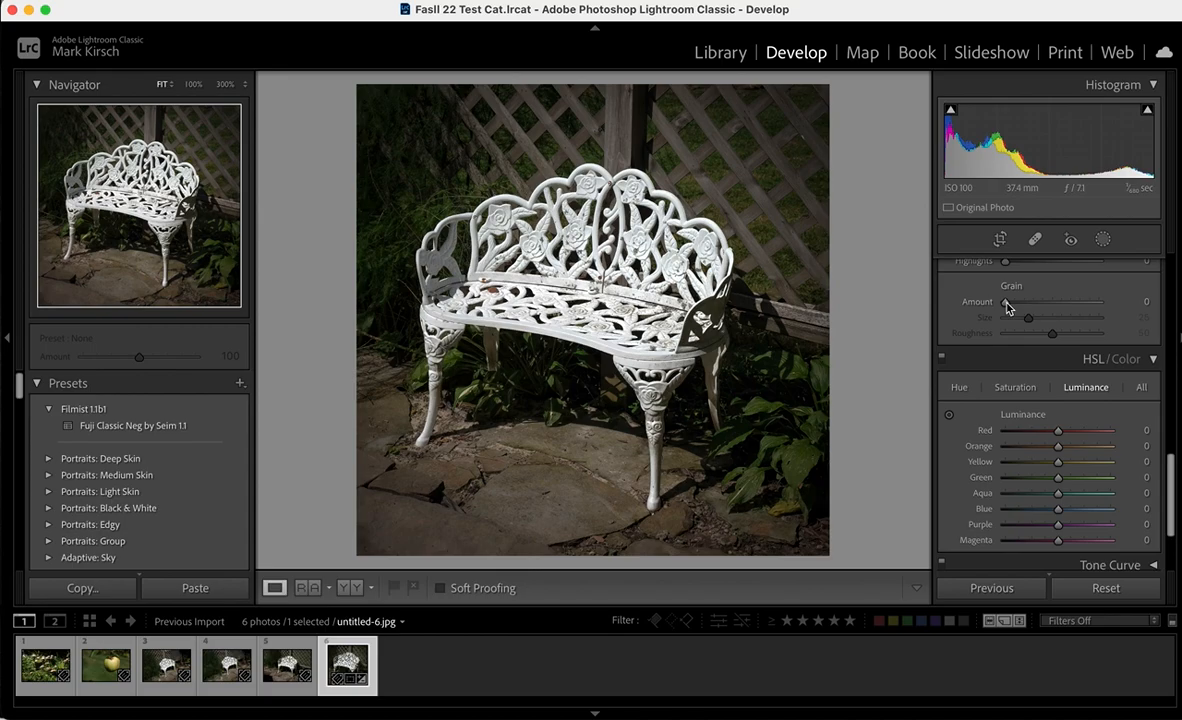
{"action": "left_click_drag", "start_coordinate": [1007, 302], "coordinate": [1031, 302]}
{"action": "left_click", "coordinate": [603, 282]}
{"action": "key", "text": "super+="}
{"action": "key", "text": "super+="}
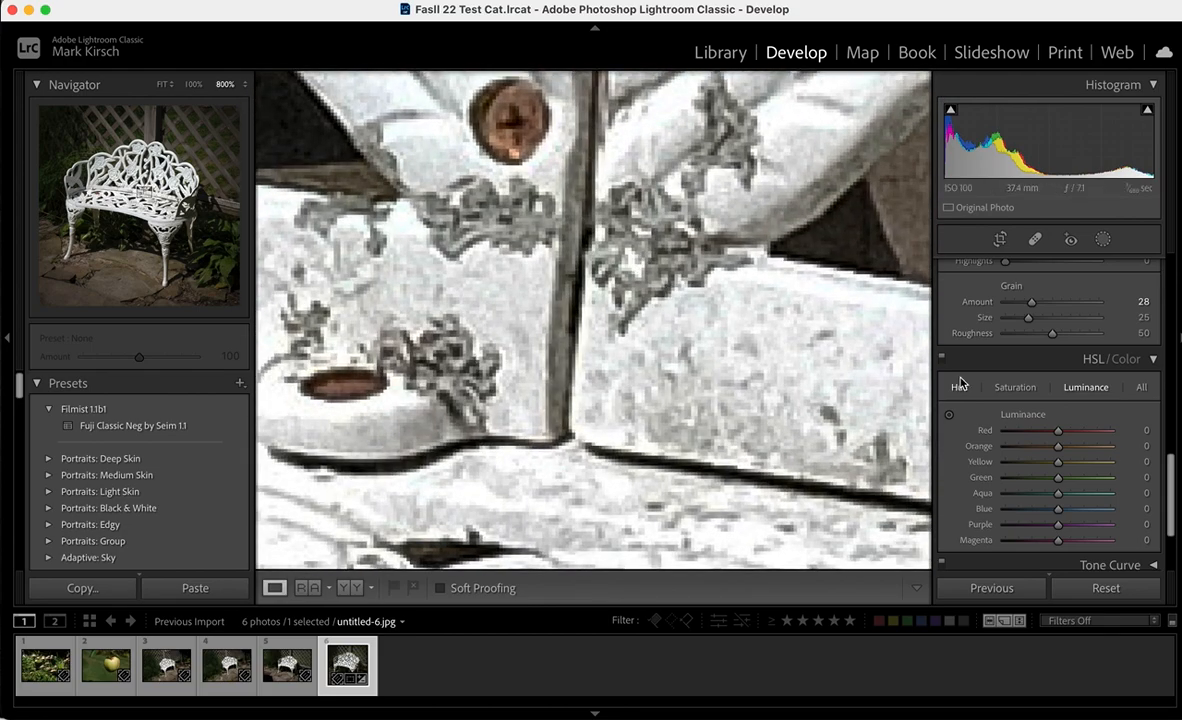
{"action": "mouse_move", "coordinate": [1032, 303]}
{"action": "left_mouse_down"}
{"action": "mouse_move", "coordinate": [1132, 306]}
{"action": "mouse_move", "coordinate": [891, 327]}
{"action": "mouse_move", "coordinate": [1025, 300]}
{"action": "mouse_move", "coordinate": [1177, 316]}
{"action": "mouse_move", "coordinate": [1043, 306]}
{"action": "left_mouse_up"}
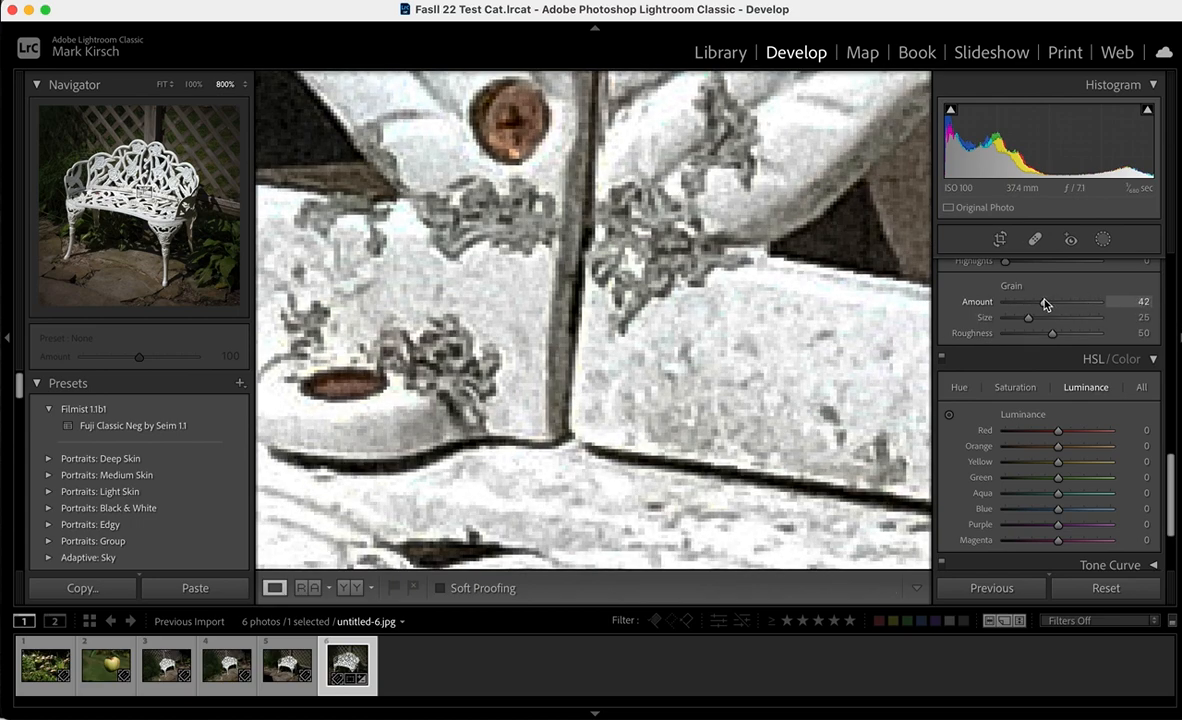
{"action": "left_click", "coordinate": [797, 306]}
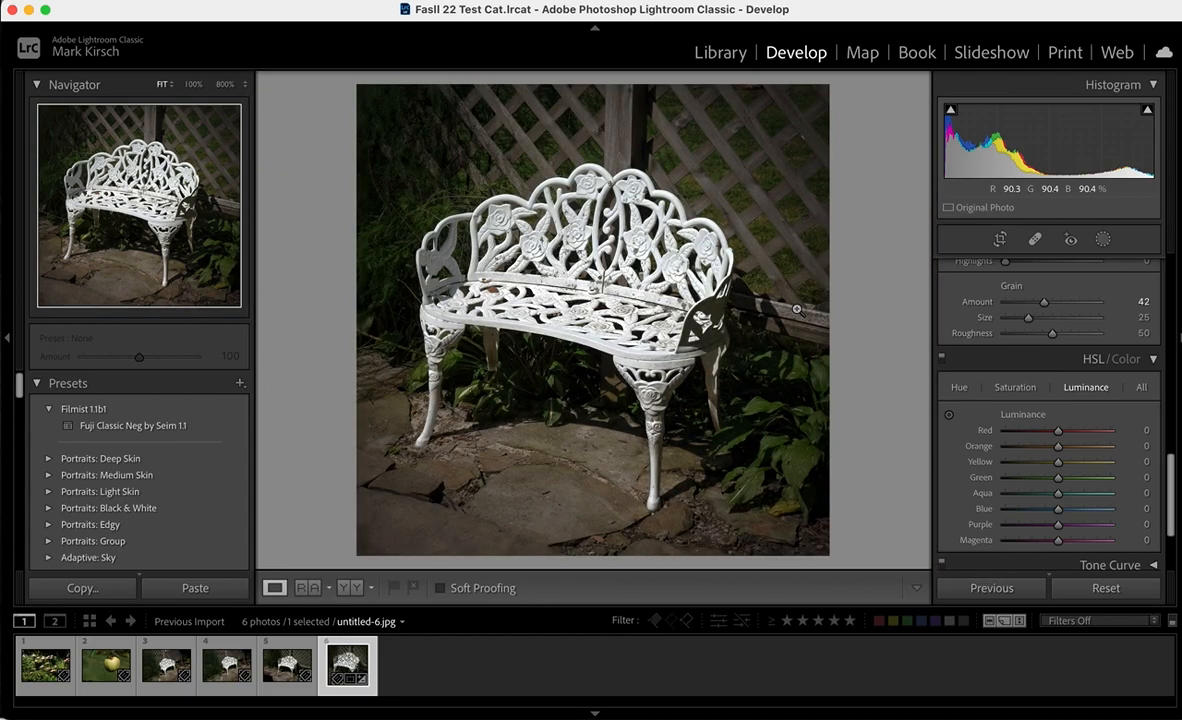
Step: Set the Yellow and Green saturation to +69 each and the Green luminance to +43
{"action": "scroll", "coordinate": [950, 467], "scroll_direction": "down", "scroll_amount": 3}
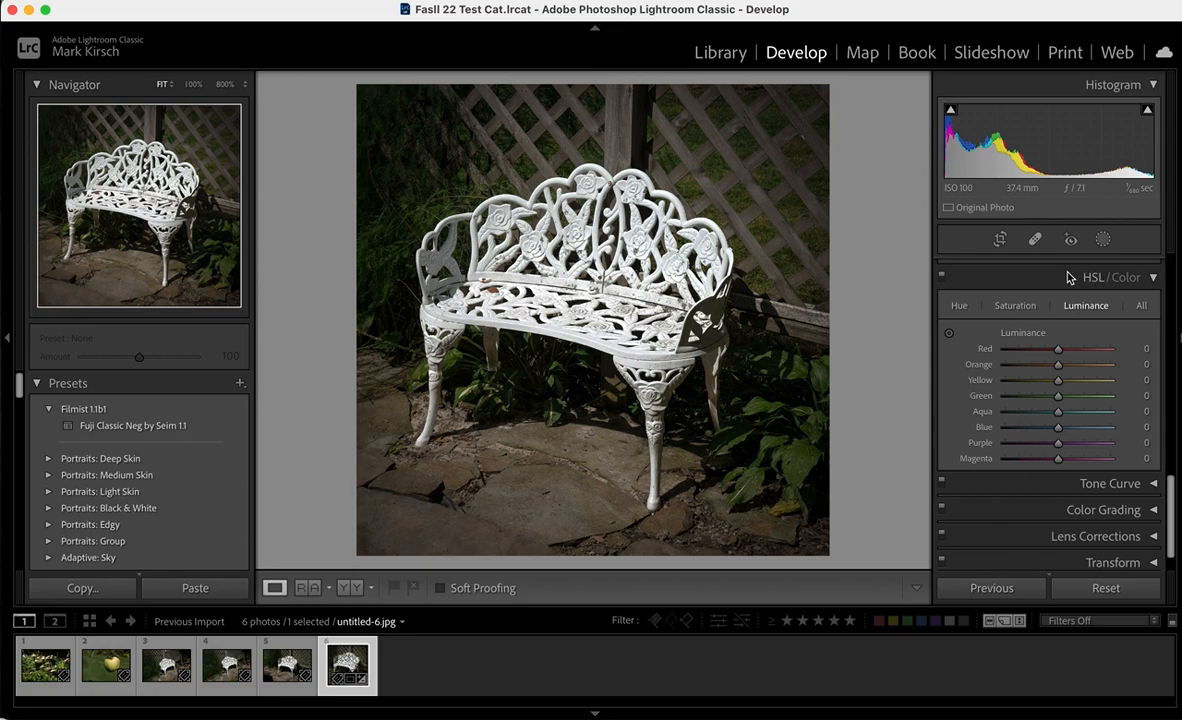
{"action": "left_click", "coordinate": [1018, 307]}
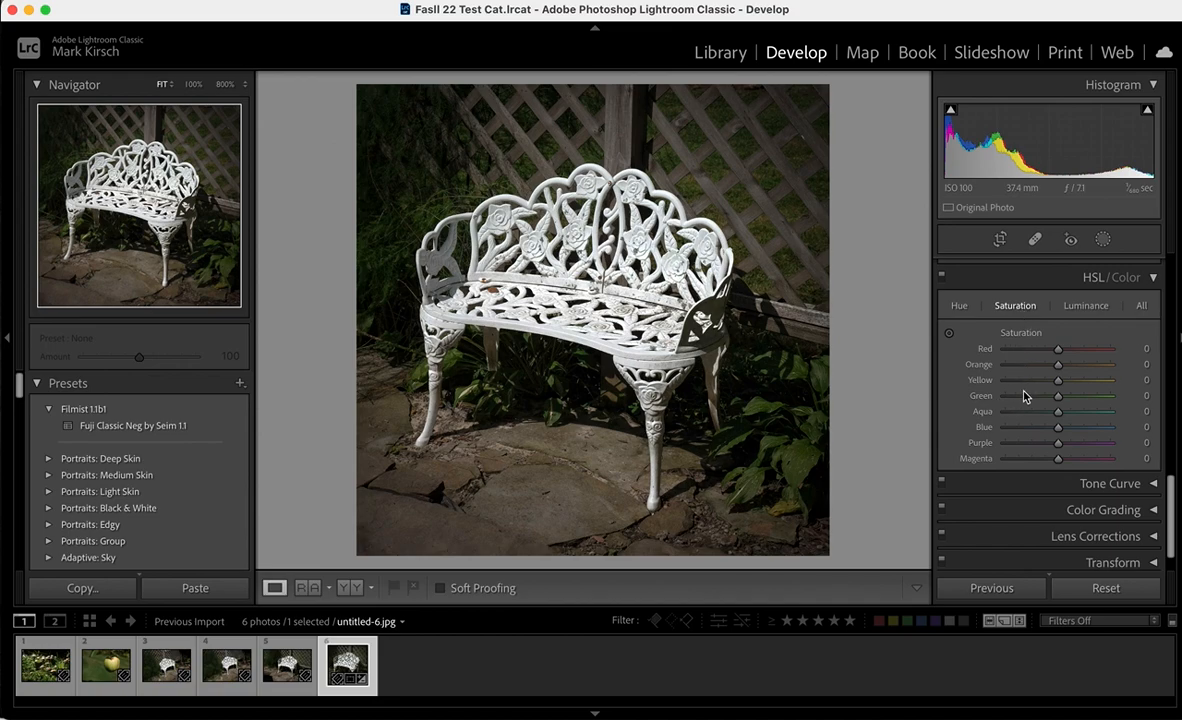
{"action": "left_click_drag", "start_coordinate": [1058, 381], "coordinate": [1096, 400]}
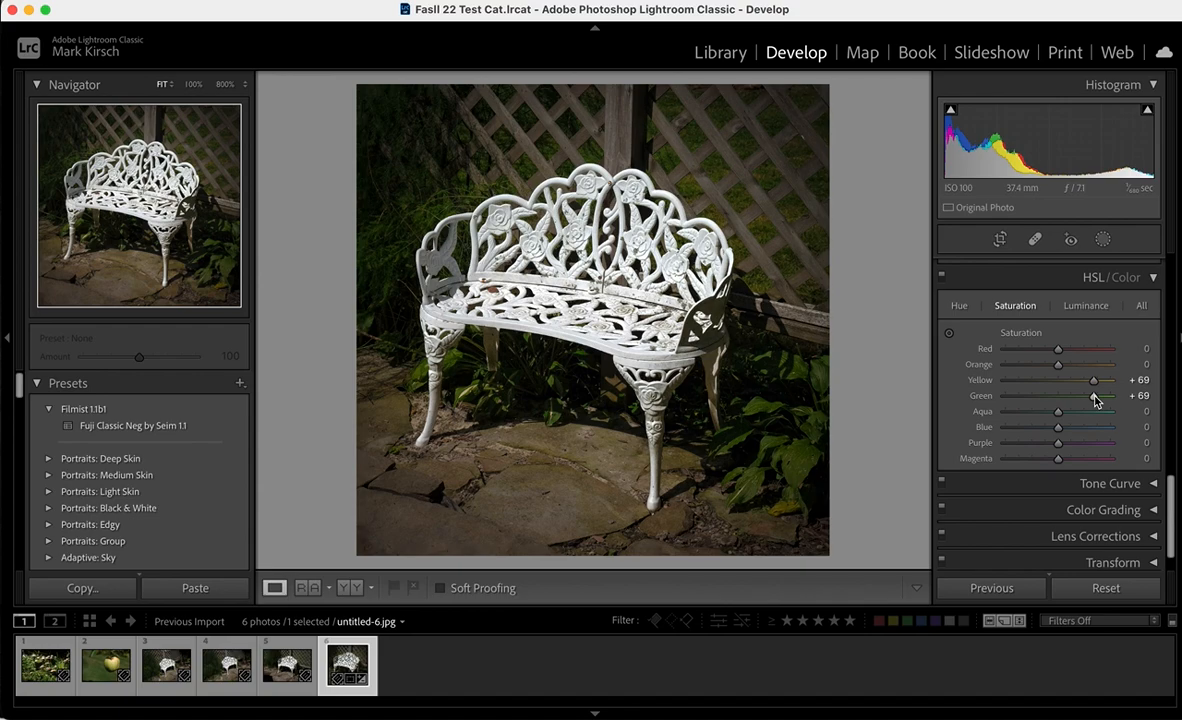
{"action": "left_click", "coordinate": [1084, 307]}
{"action": "mouse_move", "coordinate": [1058, 397]}
{"action": "left_mouse_down"}
{"action": "mouse_move", "coordinate": [1092, 400]}
{"action": "mouse_move", "coordinate": [1080, 400]}
{"action": "left_mouse_up"}
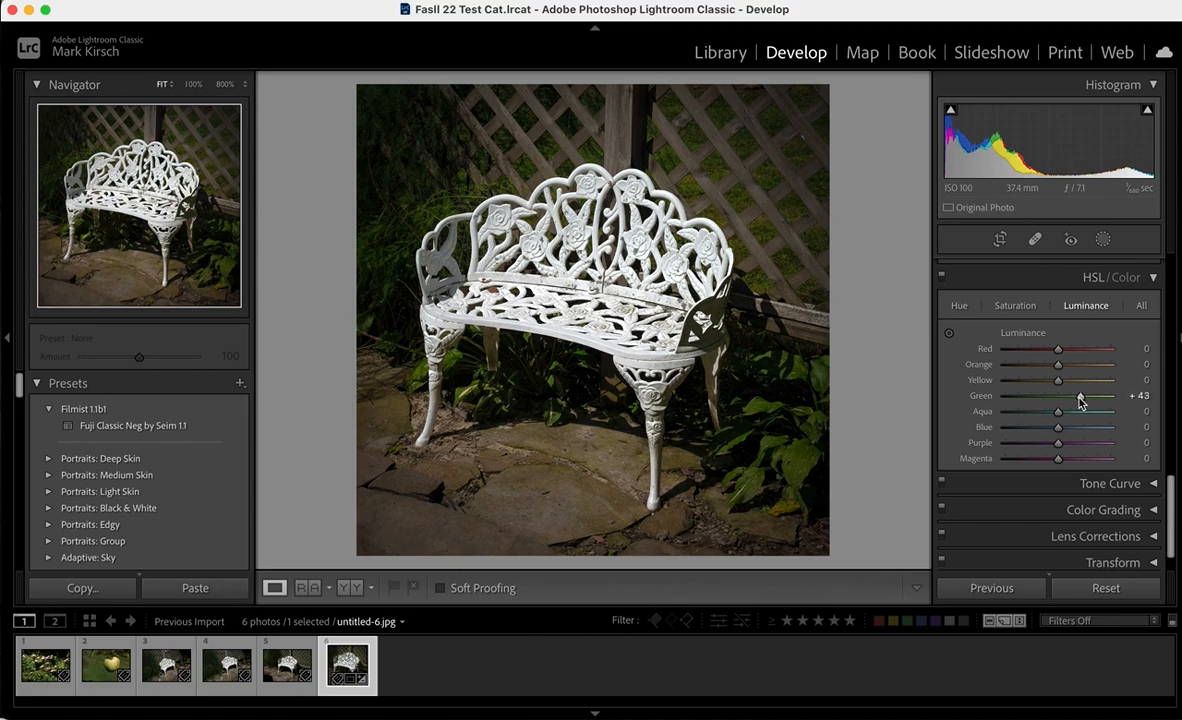
Step: Examine the manual lens correction settings for distortion, defringe and vignetting, and close them
{"action": "scroll", "coordinate": [1080, 400], "scroll_direction": "down", "scroll_amount": 2}
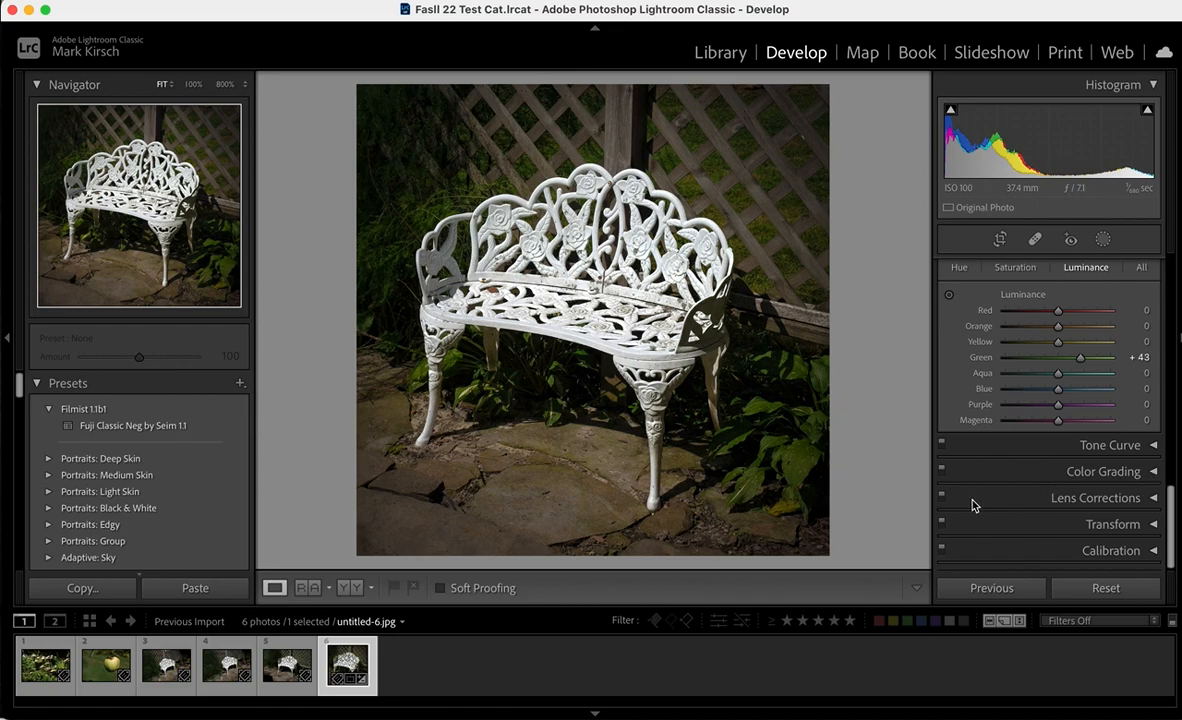
{"action": "left_click", "coordinate": [1112, 505]}
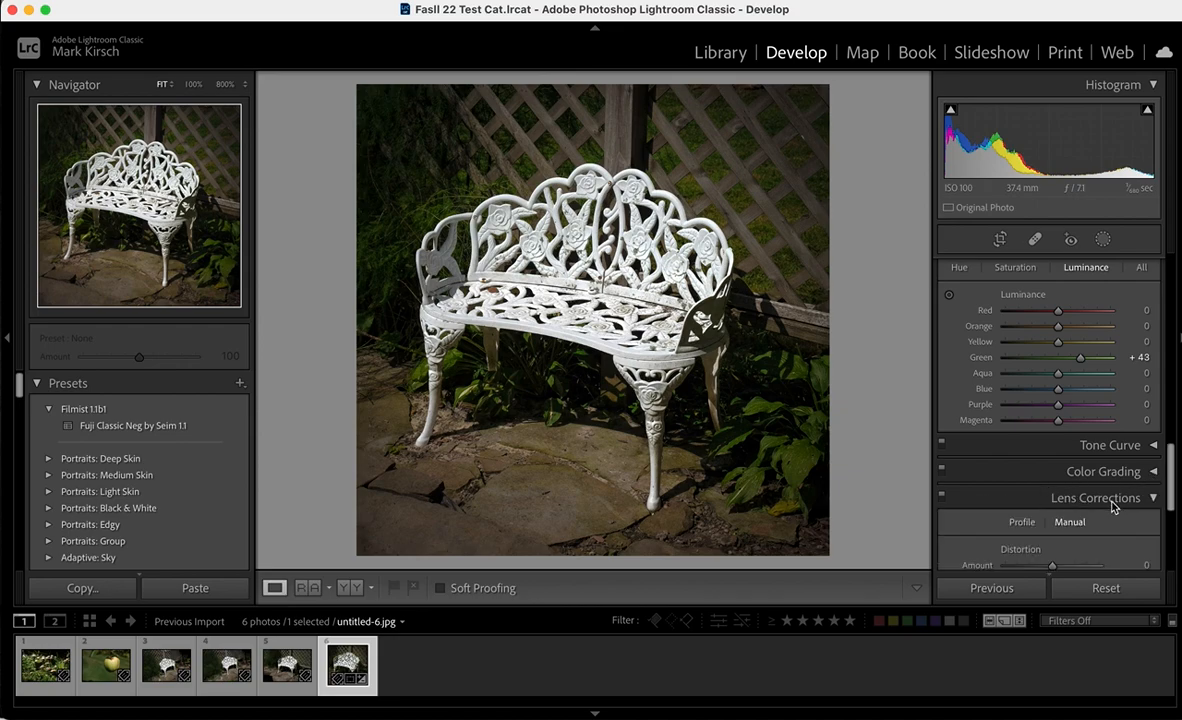
{"action": "scroll", "coordinate": [1024, 493], "scroll_direction": "down", "scroll_amount": 6}
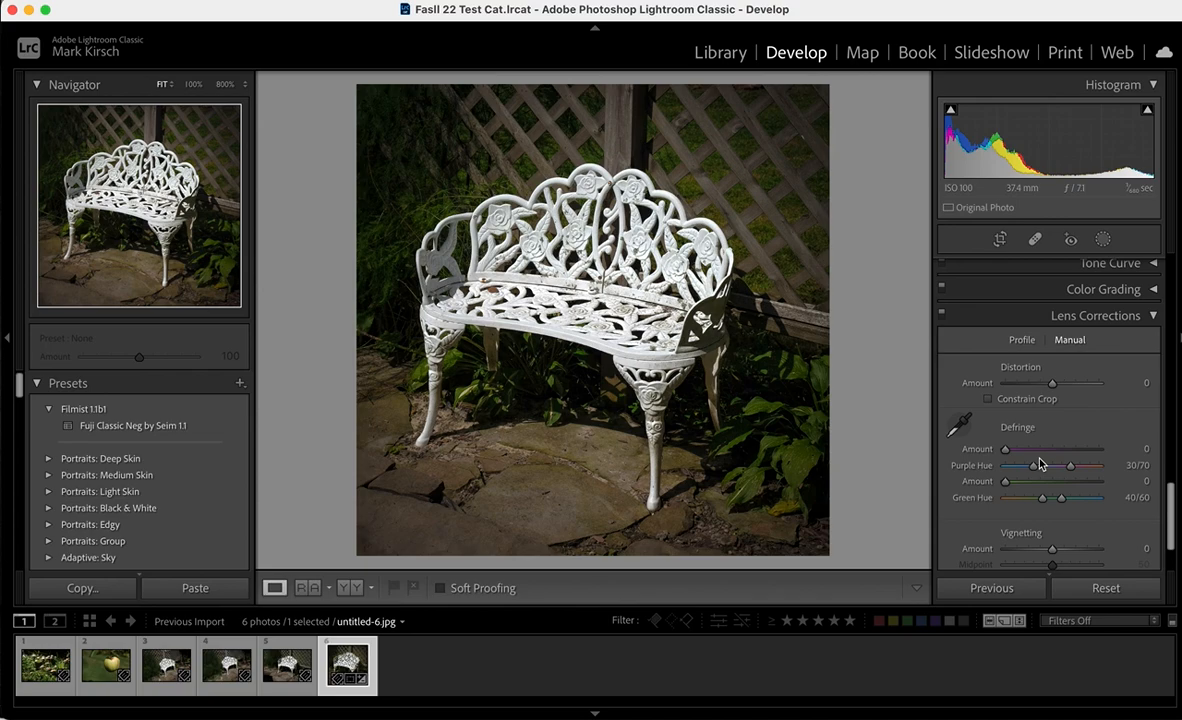
{"action": "scroll", "coordinate": [1040, 463], "scroll_direction": "down", "scroll_amount": 3}
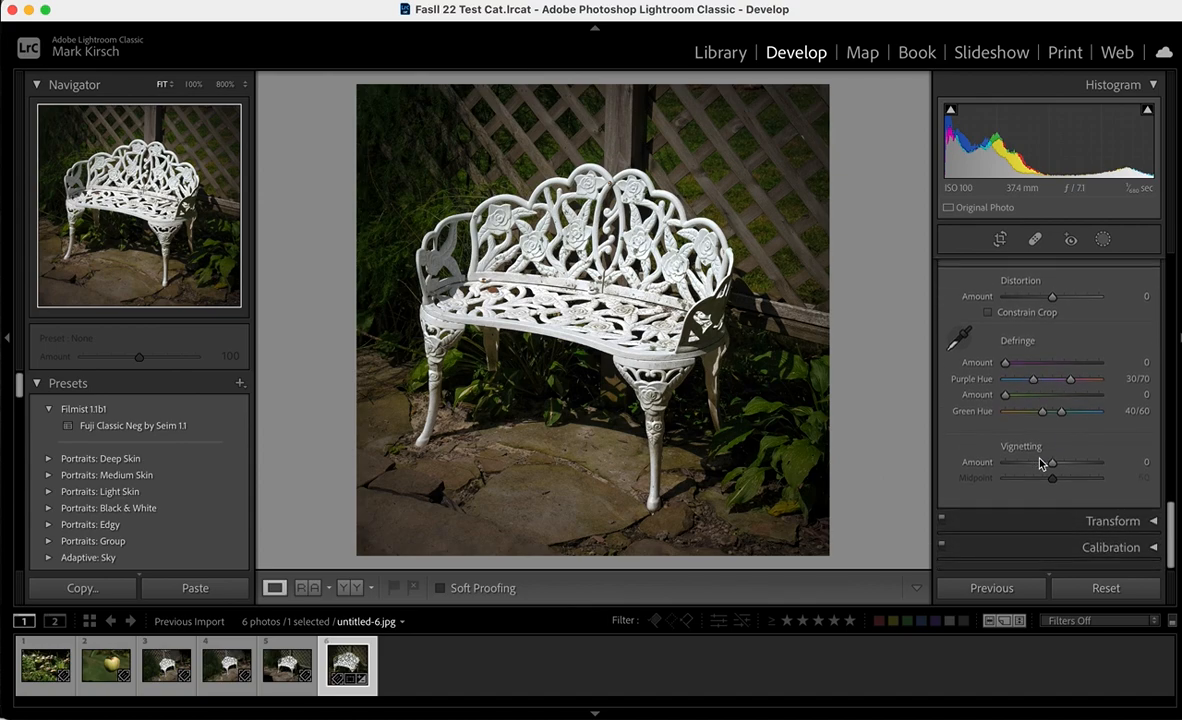
{"action": "scroll", "coordinate": [1040, 463], "scroll_direction": "up", "scroll_amount": 2}
{"action": "scroll", "coordinate": [1040, 463], "scroll_direction": "up", "scroll_amount": 1}
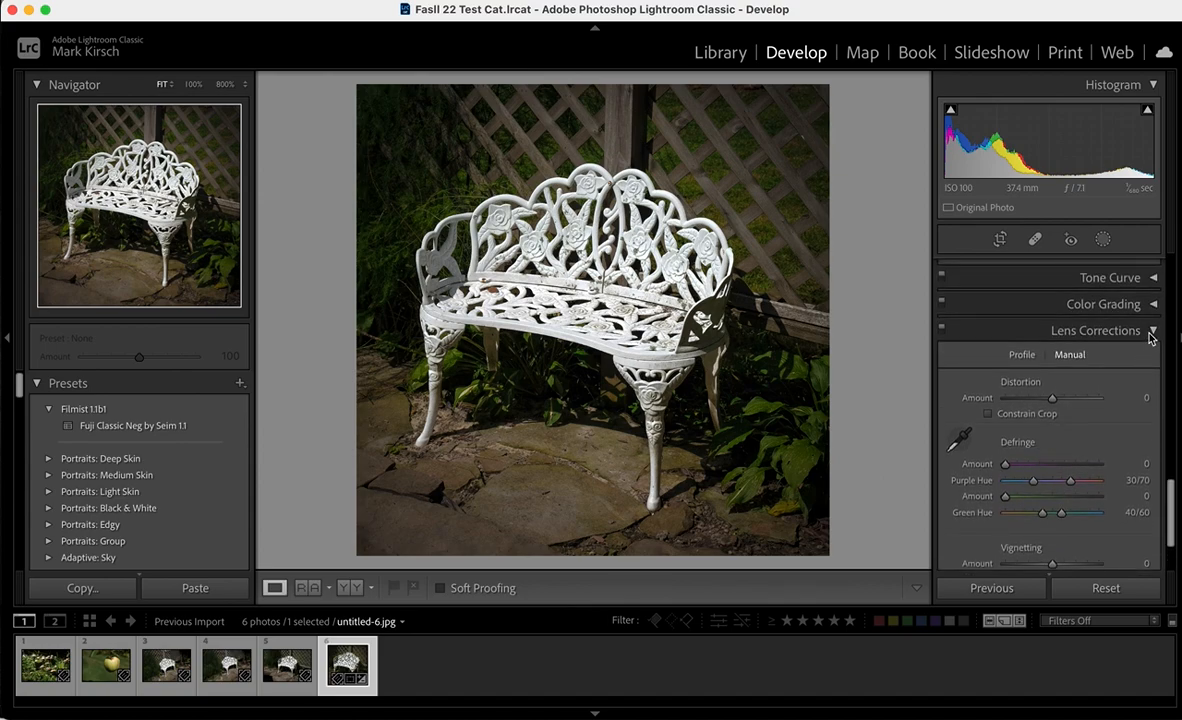
{"action": "left_click", "coordinate": [1064, 326]}
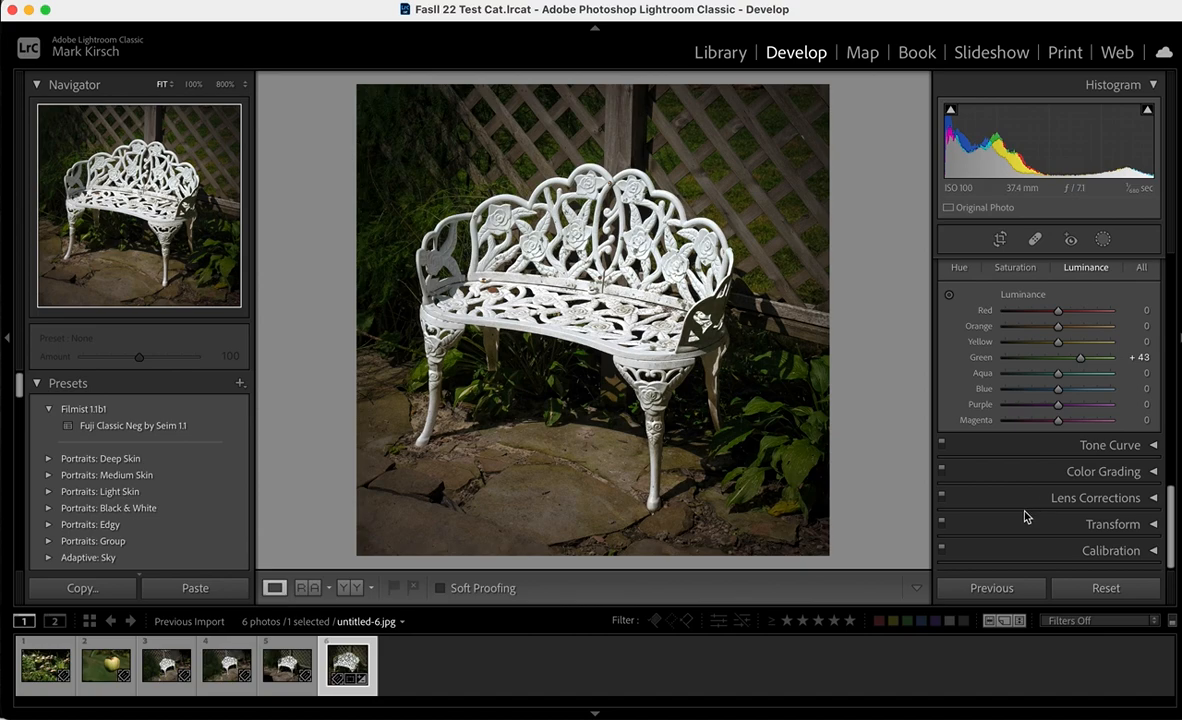
Step: Create a virtual copy of the edited bench photo untitled-6.jpg
{"action": "left_click", "coordinate": [282, 11]}
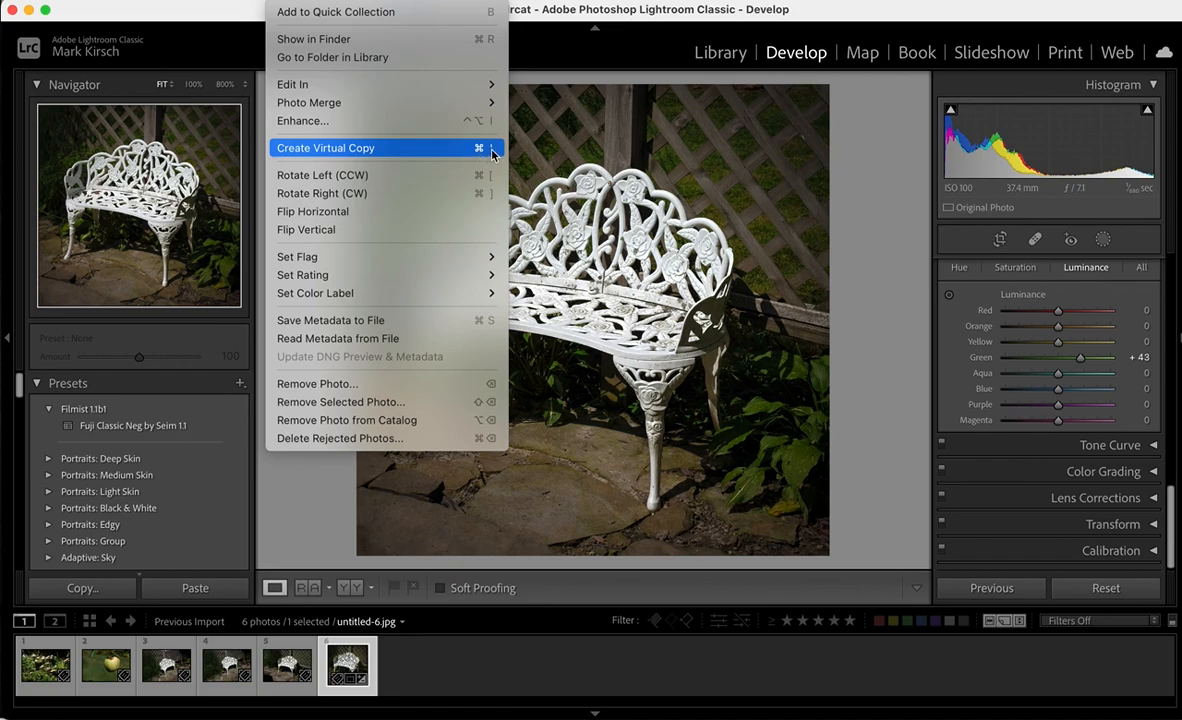
{"action": "left_click", "coordinate": [800, 198]}
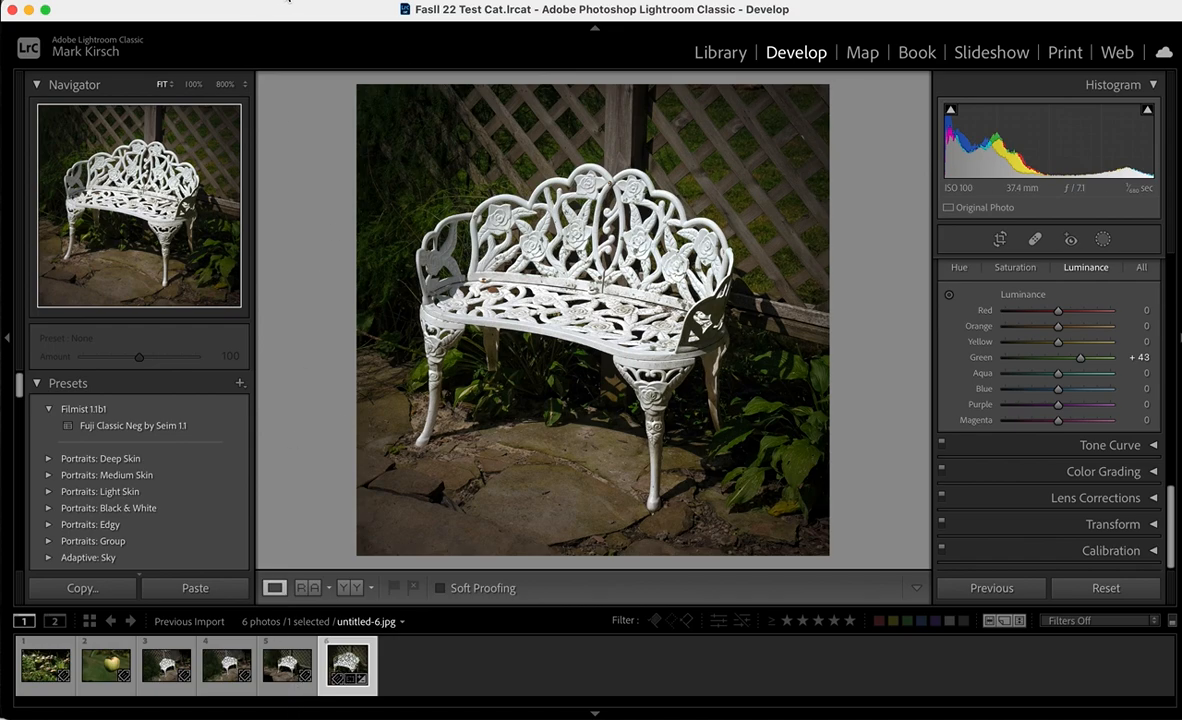
{"action": "left_click", "coordinate": [289, 2]}
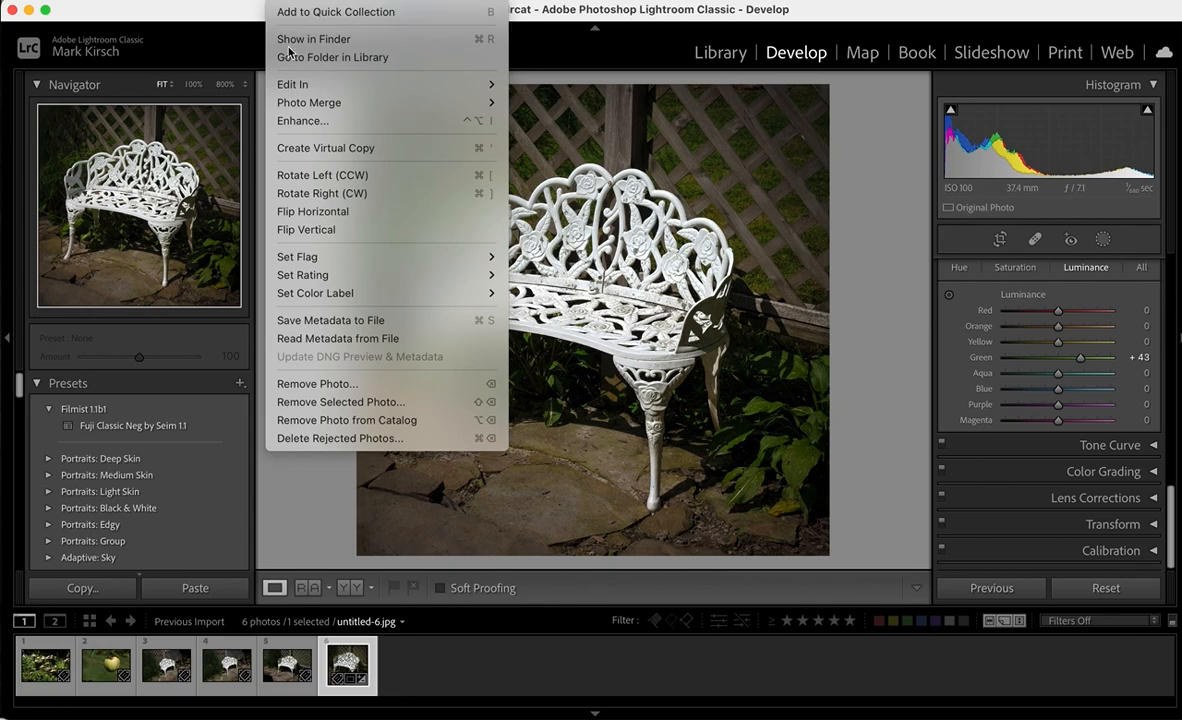
{"action": "mouse_move", "coordinate": [293, 260]}
{"action": "mouse_move", "coordinate": [240, 2]}
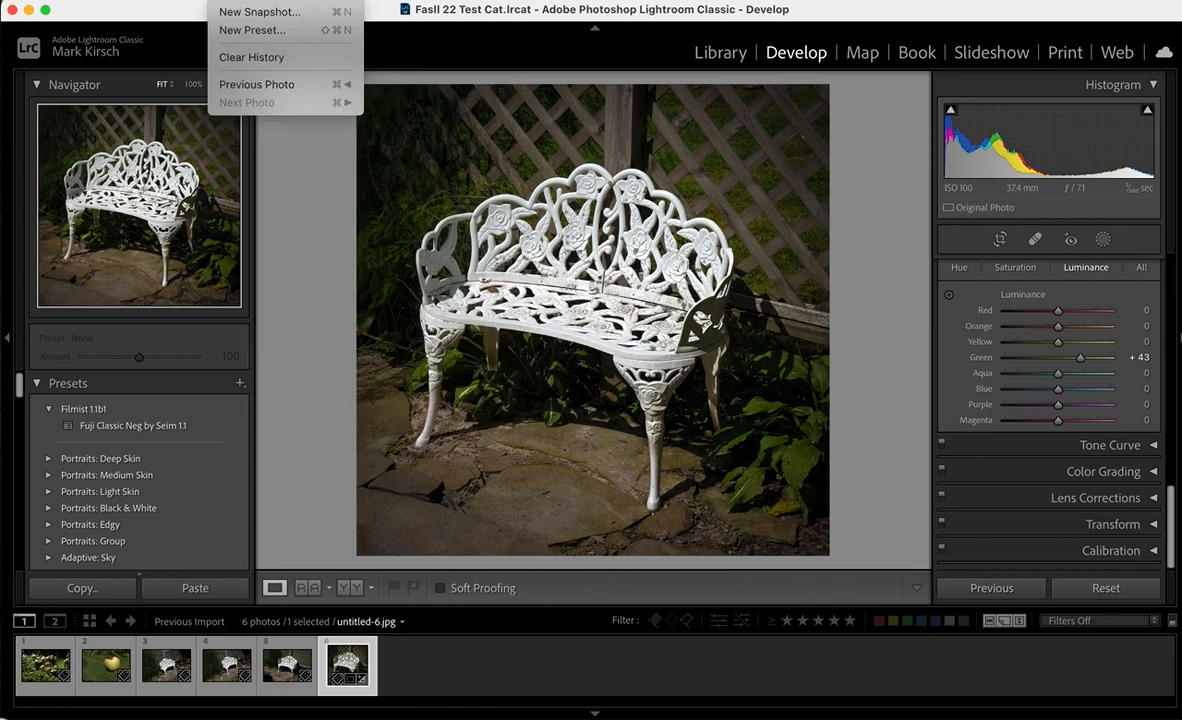
{"action": "mouse_move", "coordinate": [289, 2]}
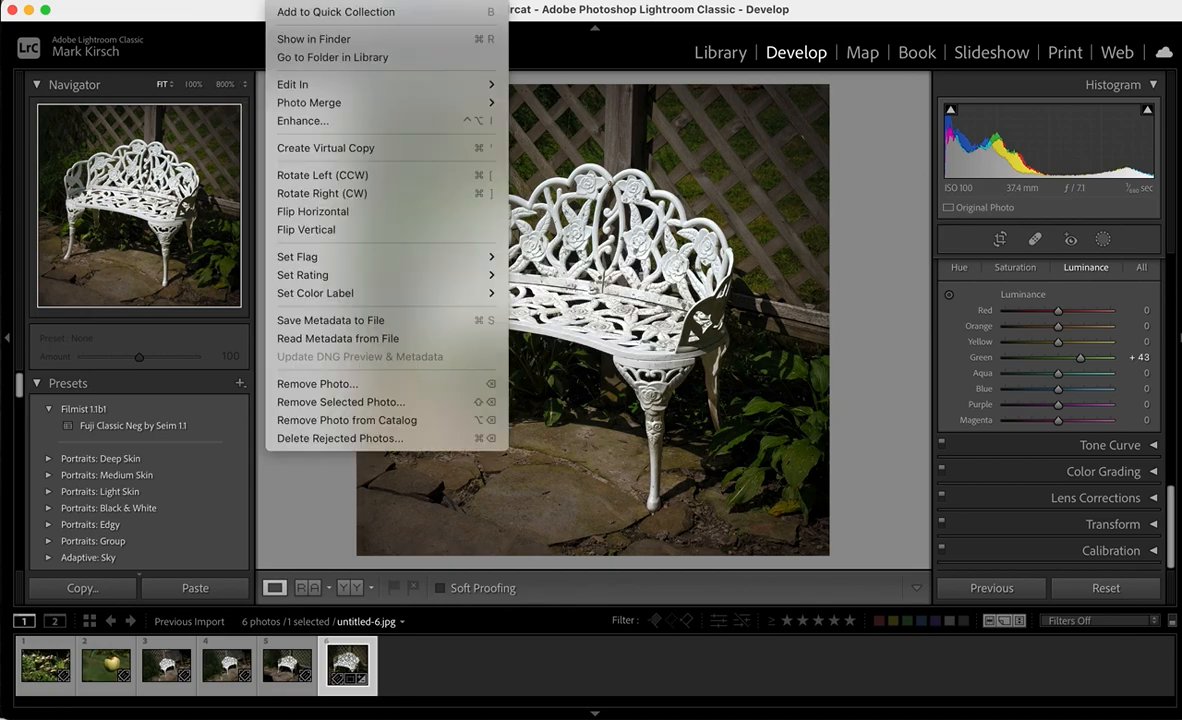
{"action": "left_click", "coordinate": [291, 158]}
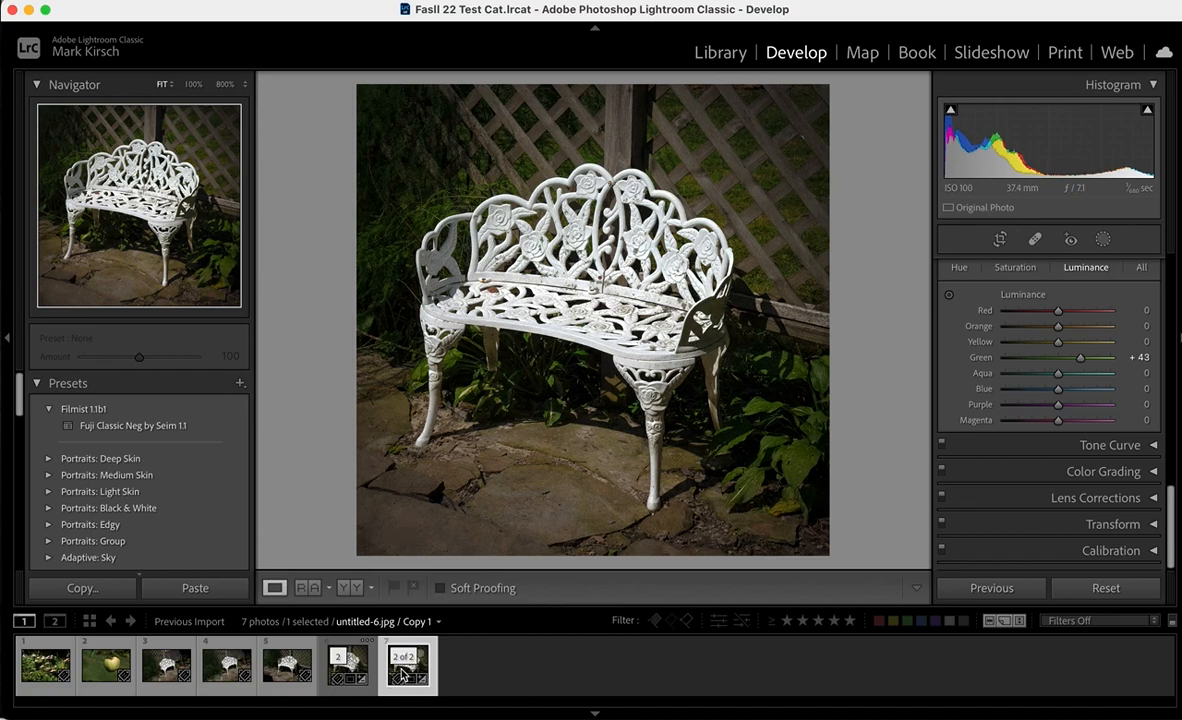
Step: Convert the virtual copy to the Black & White treatment
{"action": "scroll", "coordinate": [1040, 315], "scroll_direction": "up", "scroll_amount": 4}
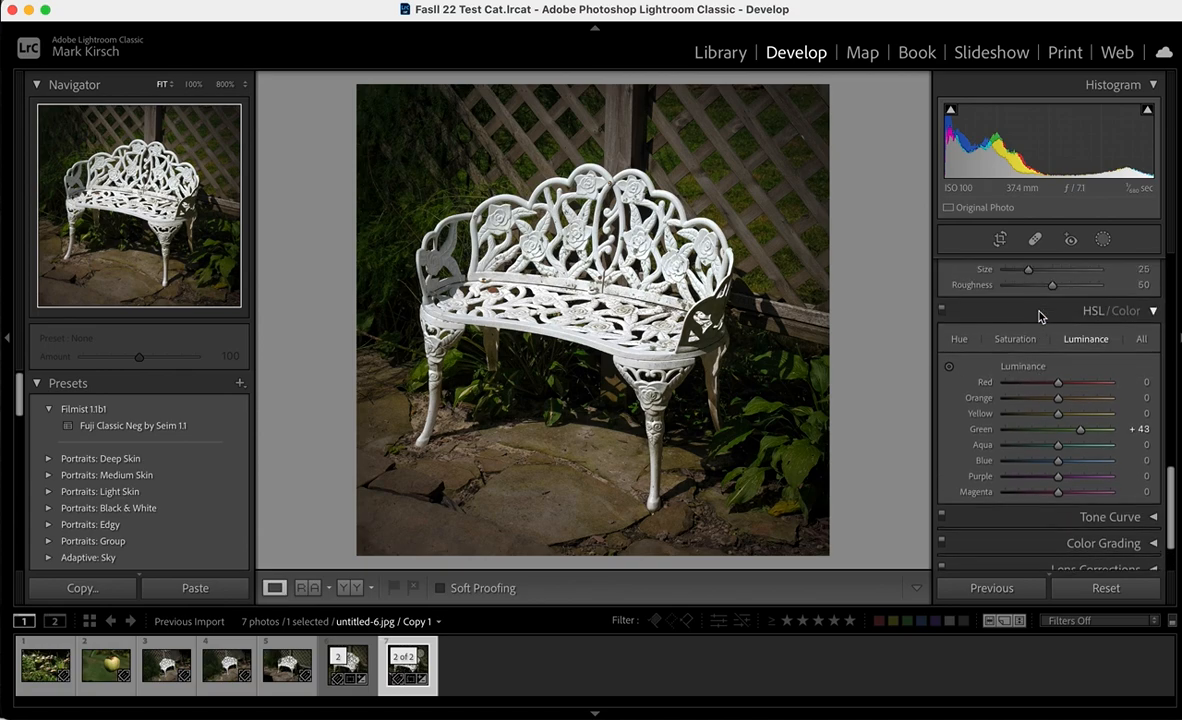
{"action": "scroll", "coordinate": [1040, 321], "scroll_direction": "up", "scroll_amount": 15}
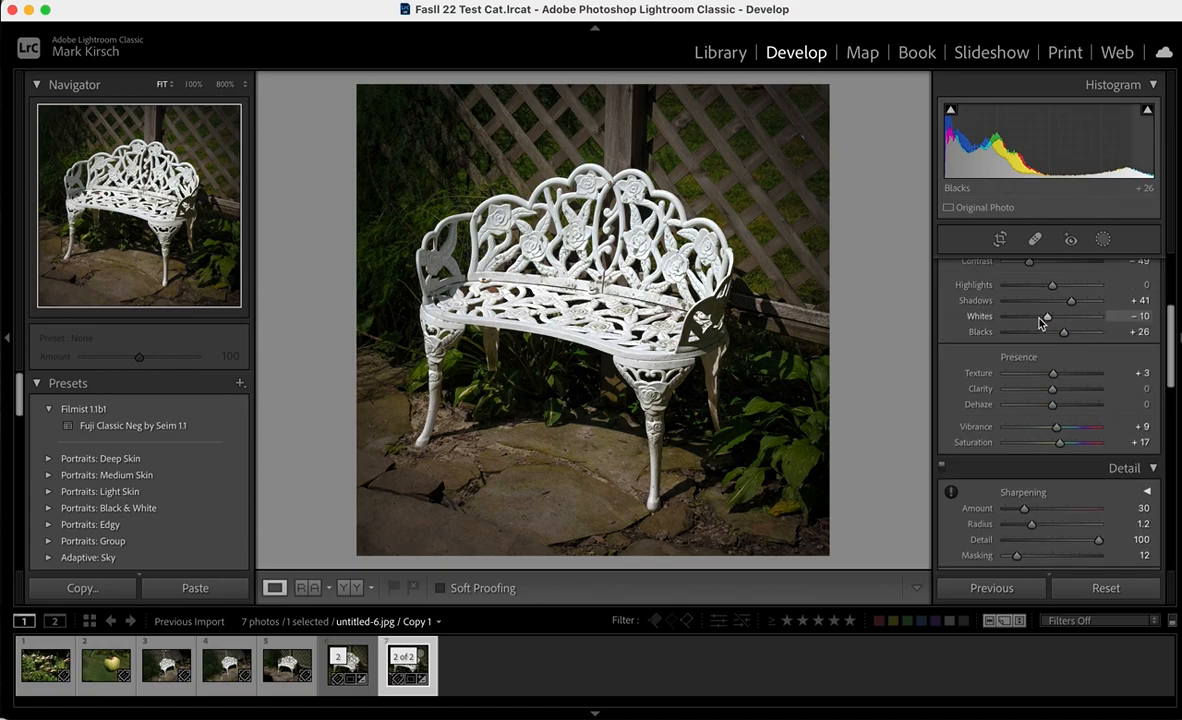
{"action": "scroll", "coordinate": [1040, 320], "scroll_direction": "up", "scroll_amount": 4}
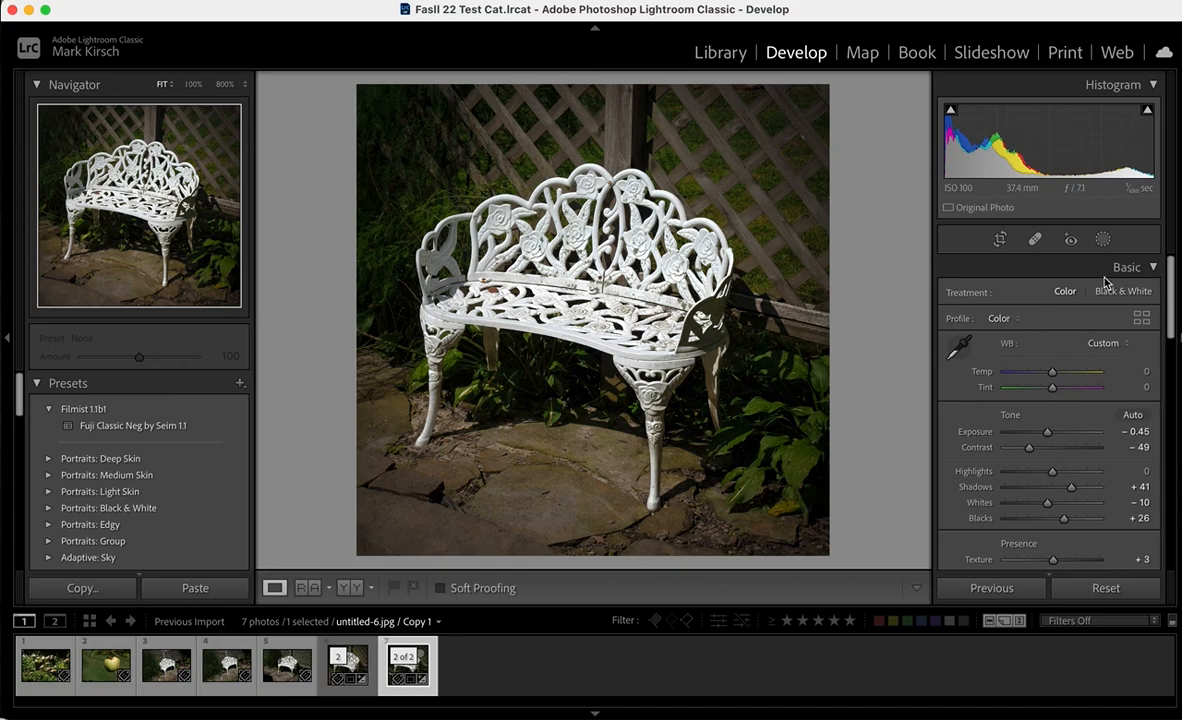
{"action": "left_click", "coordinate": [1136, 295]}
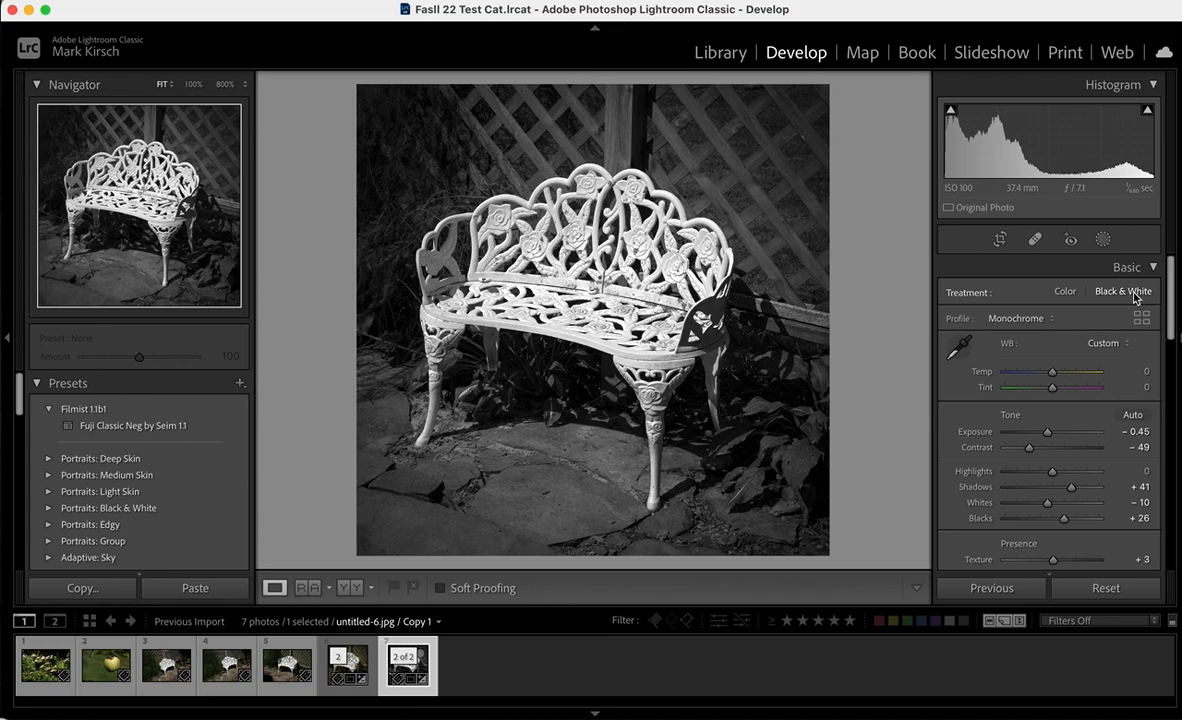
Step: In the Black & White Mix, try Green at +100 and -100, and settle on Green +49, Yellow +92, Orange -52 and Red -6
{"action": "scroll", "coordinate": [1050, 423], "scroll_direction": "down", "scroll_amount": 9}
{"action": "scroll", "coordinate": [1050, 425], "scroll_direction": "down", "scroll_amount": 8}
{"action": "scroll", "coordinate": [1050, 425], "scroll_direction": "down", "scroll_amount": 8}
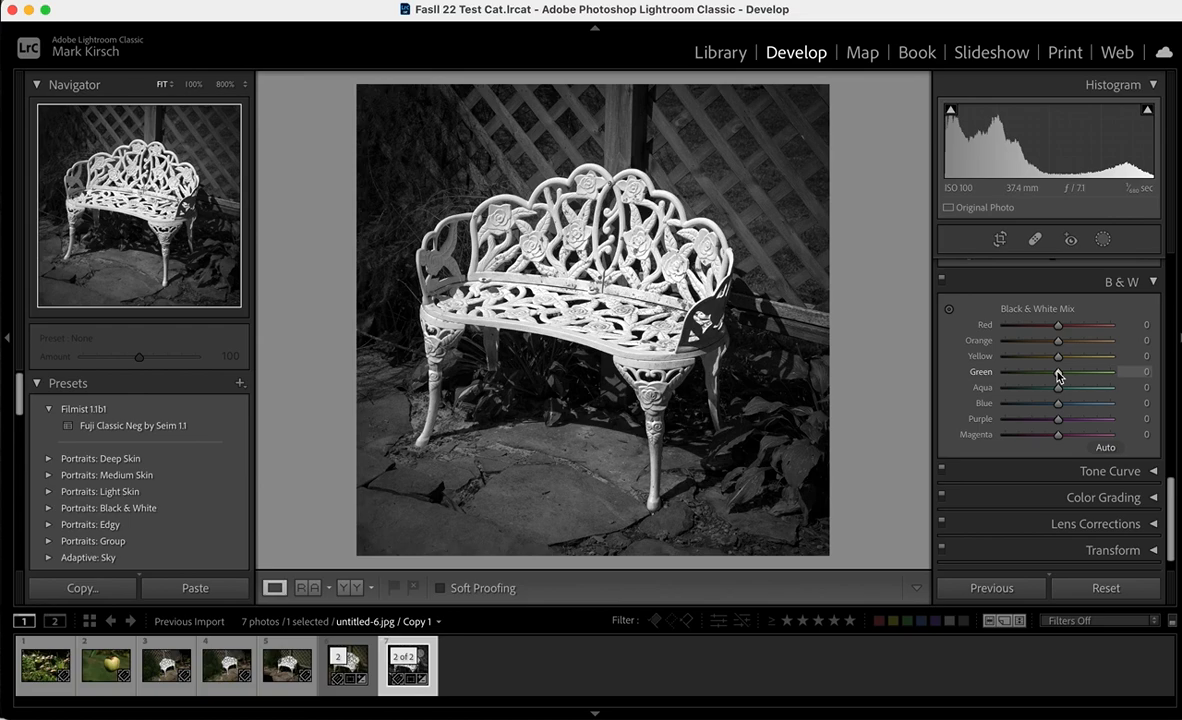
{"action": "left_click_drag", "start_coordinate": [1058, 374], "coordinate": [1127, 376]}
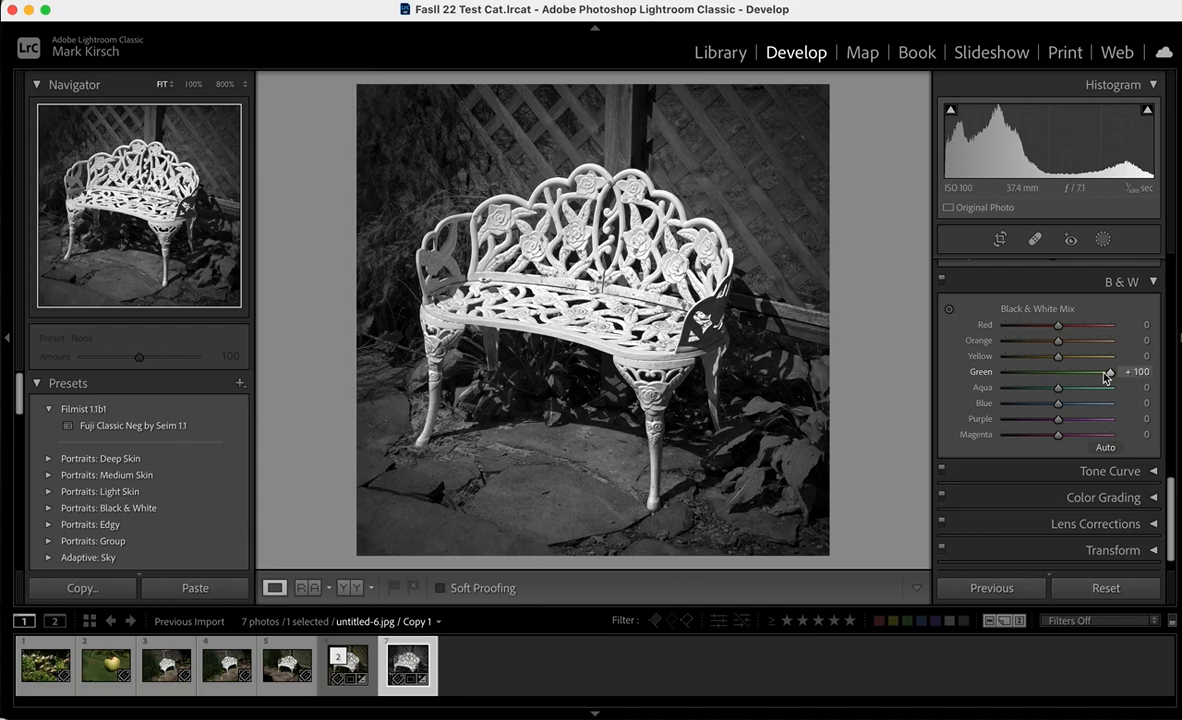
{"action": "left_click_drag", "start_coordinate": [1106, 373], "coordinate": [996, 381]}
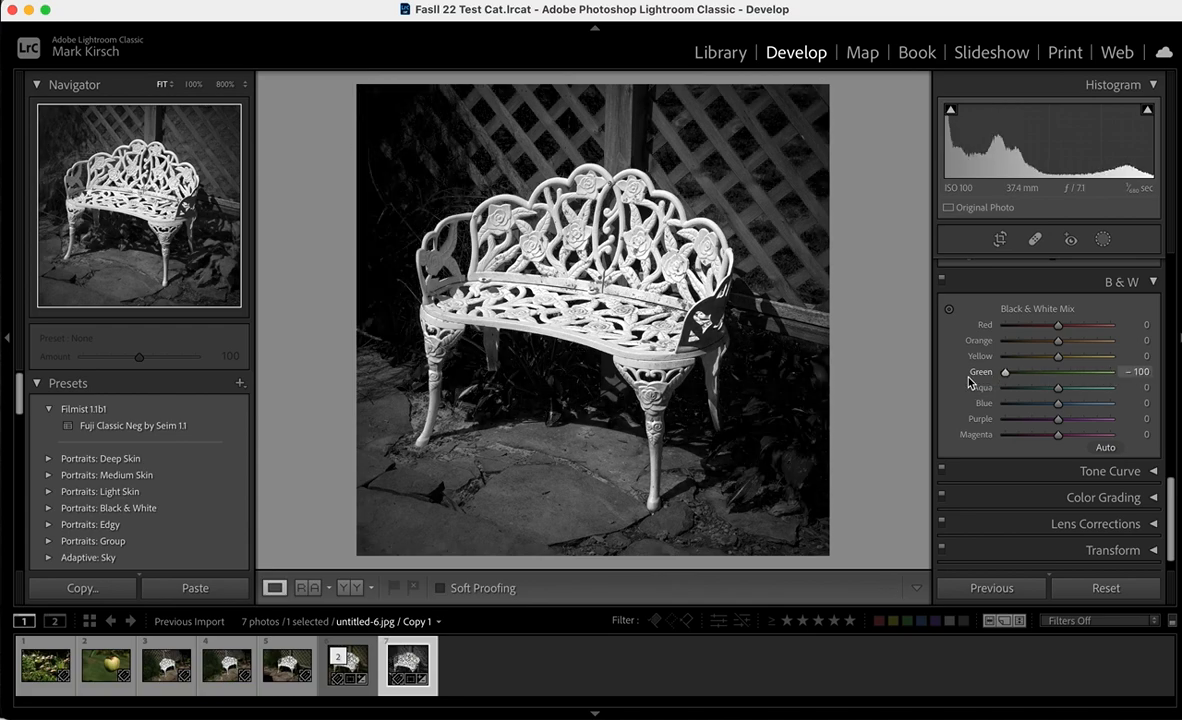
{"action": "left_click_drag", "start_coordinate": [1005, 372], "coordinate": [1096, 358]}
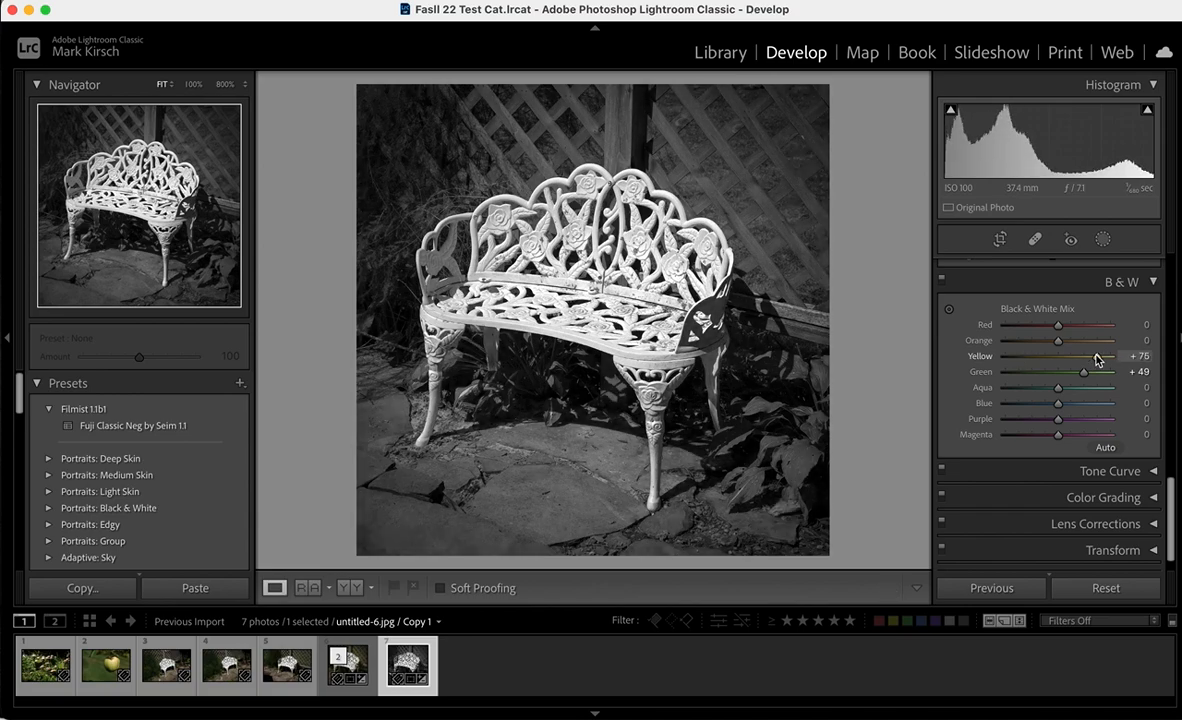
{"action": "left_click_drag", "start_coordinate": [1096, 358], "coordinate": [1058, 334]}
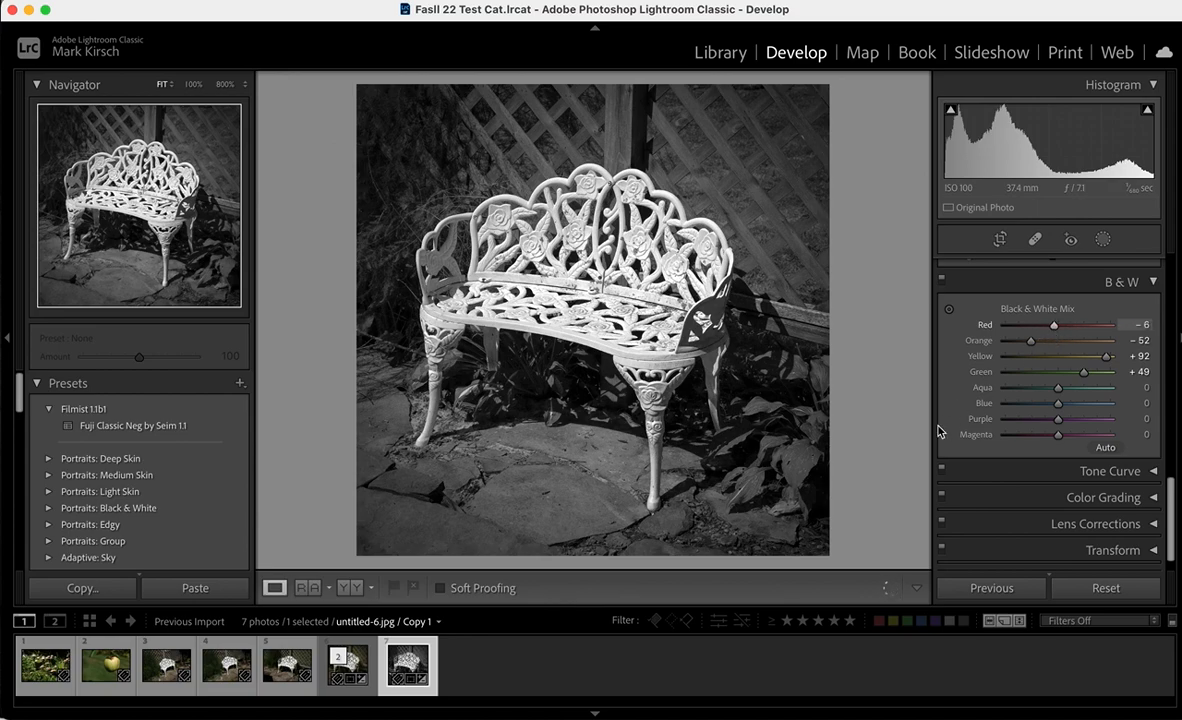
{"action": "scroll", "coordinate": [950, 406], "scroll_direction": "down", "scroll_amount": 1}
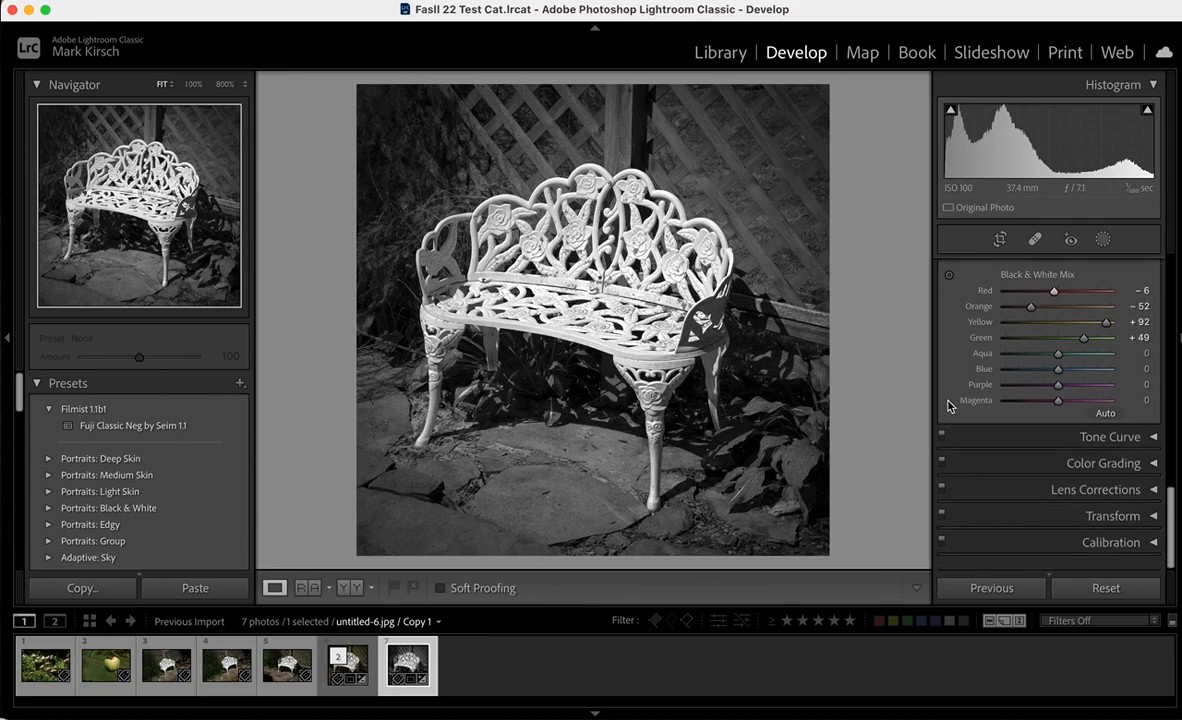
{"action": "scroll", "coordinate": [950, 406], "scroll_direction": "up", "scroll_amount": 1}
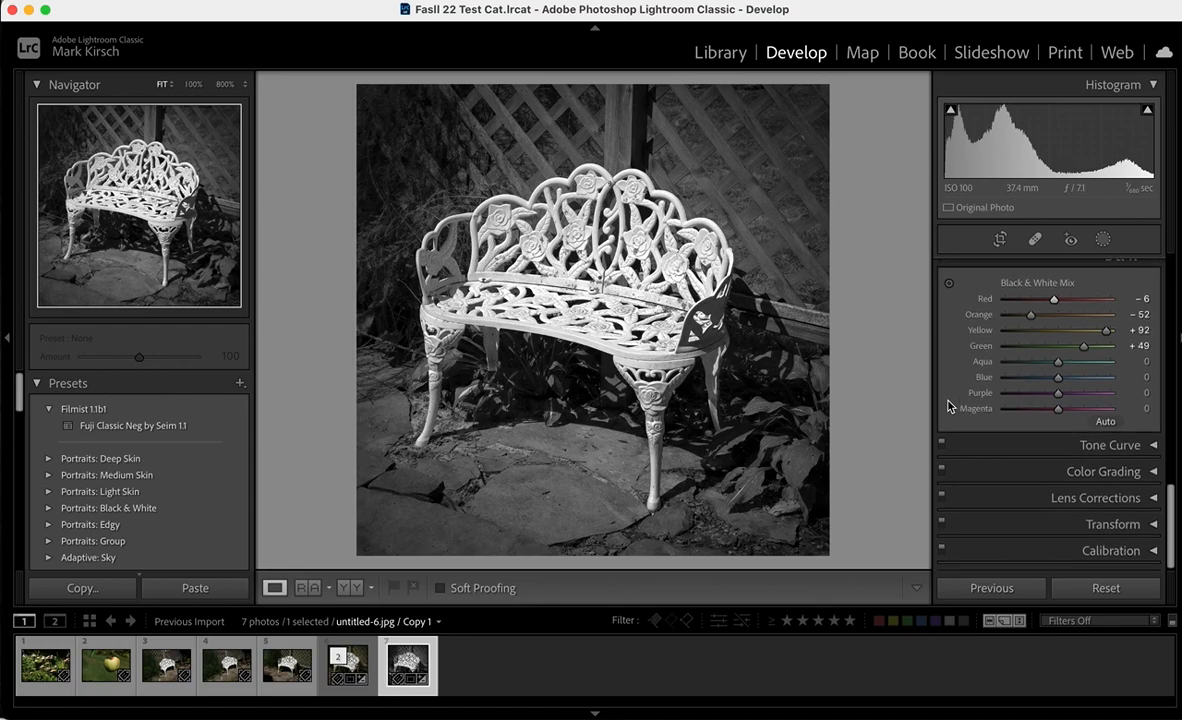